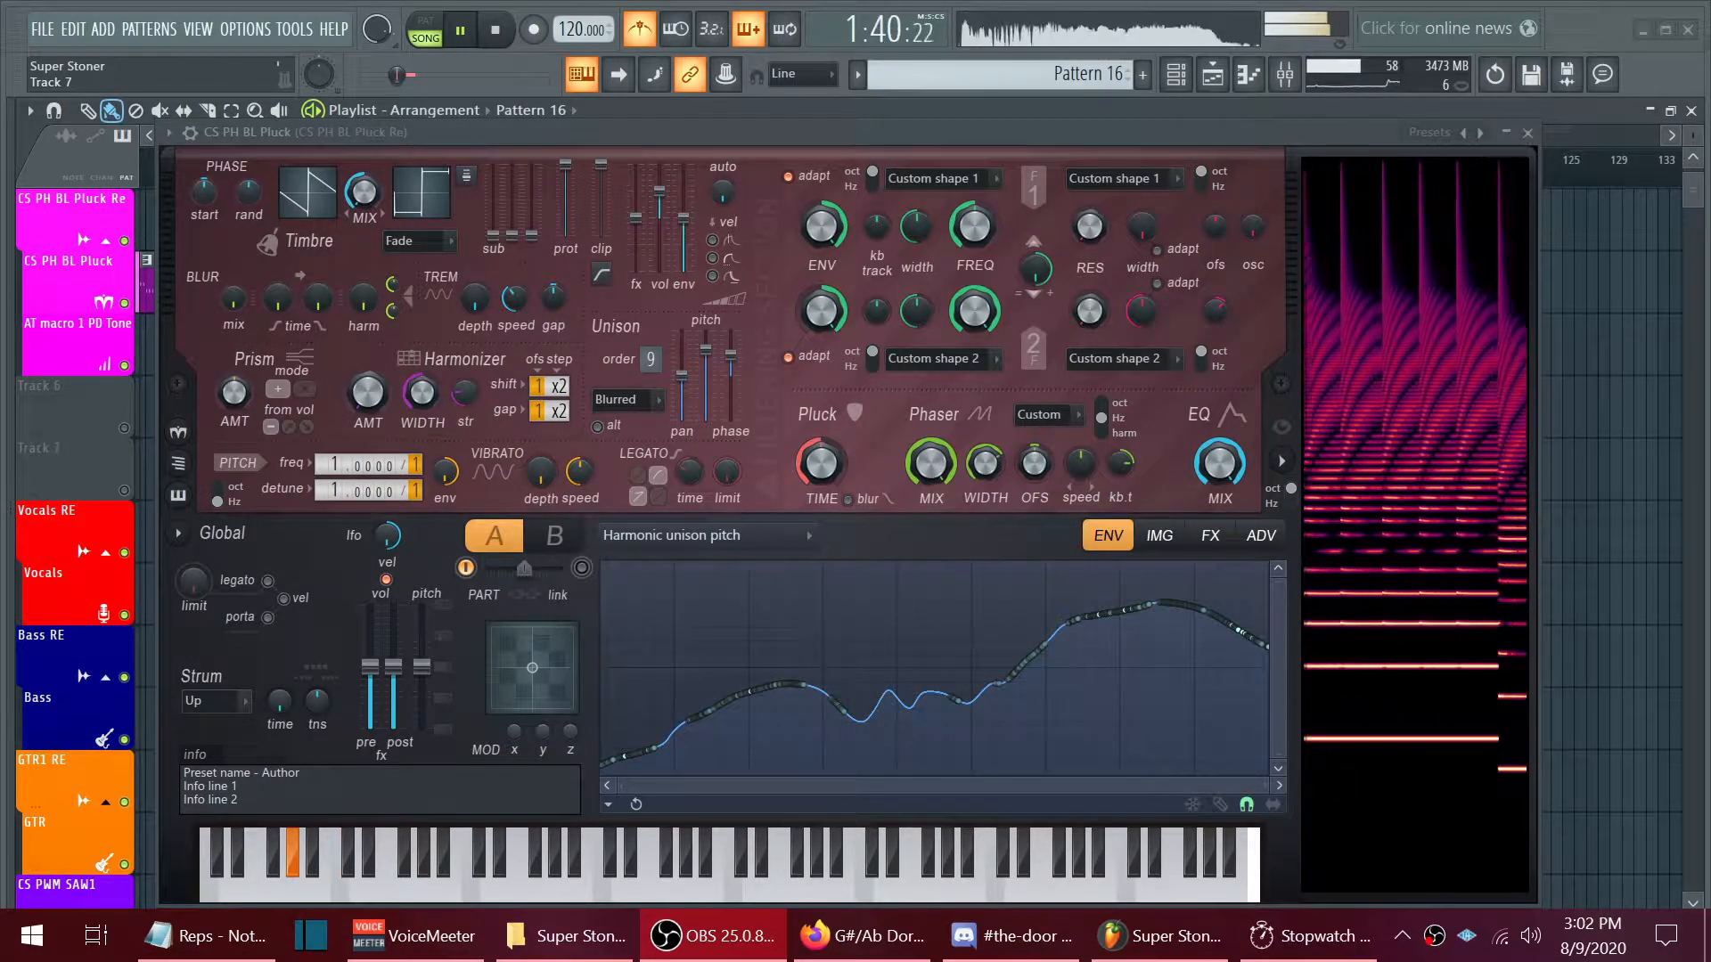
Step: Stop playback and view the editing options available for the Pluck shape graph, including turning all points smooth
key("space")
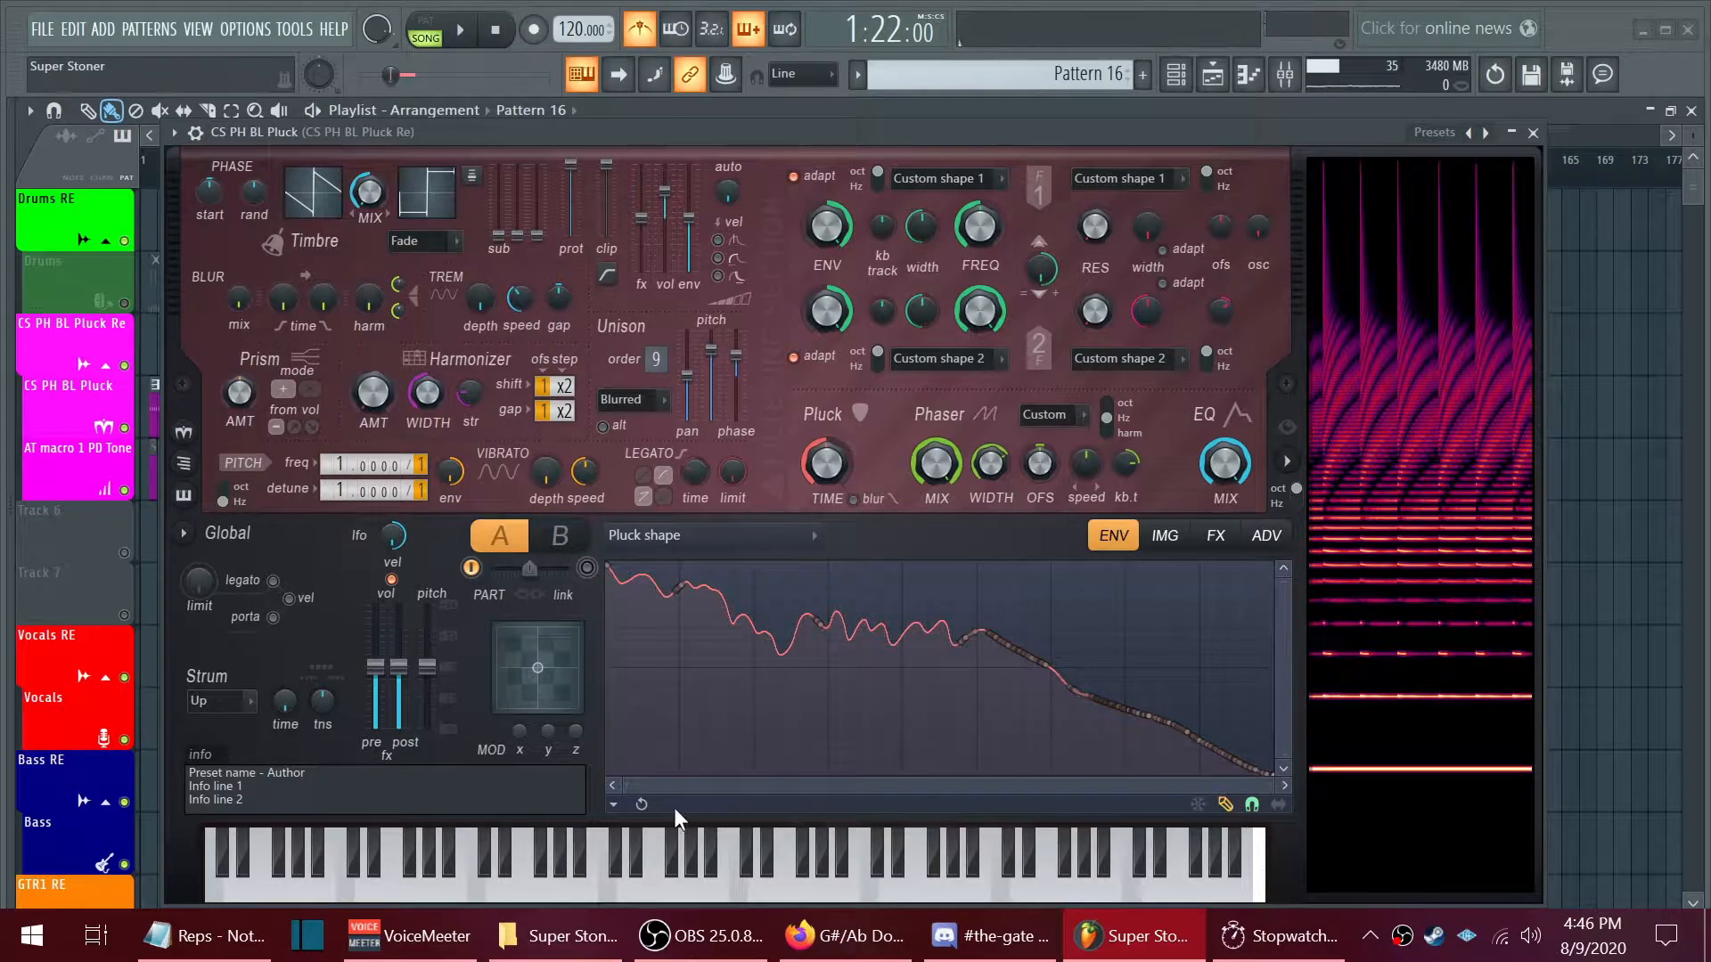
left_click(613, 804)
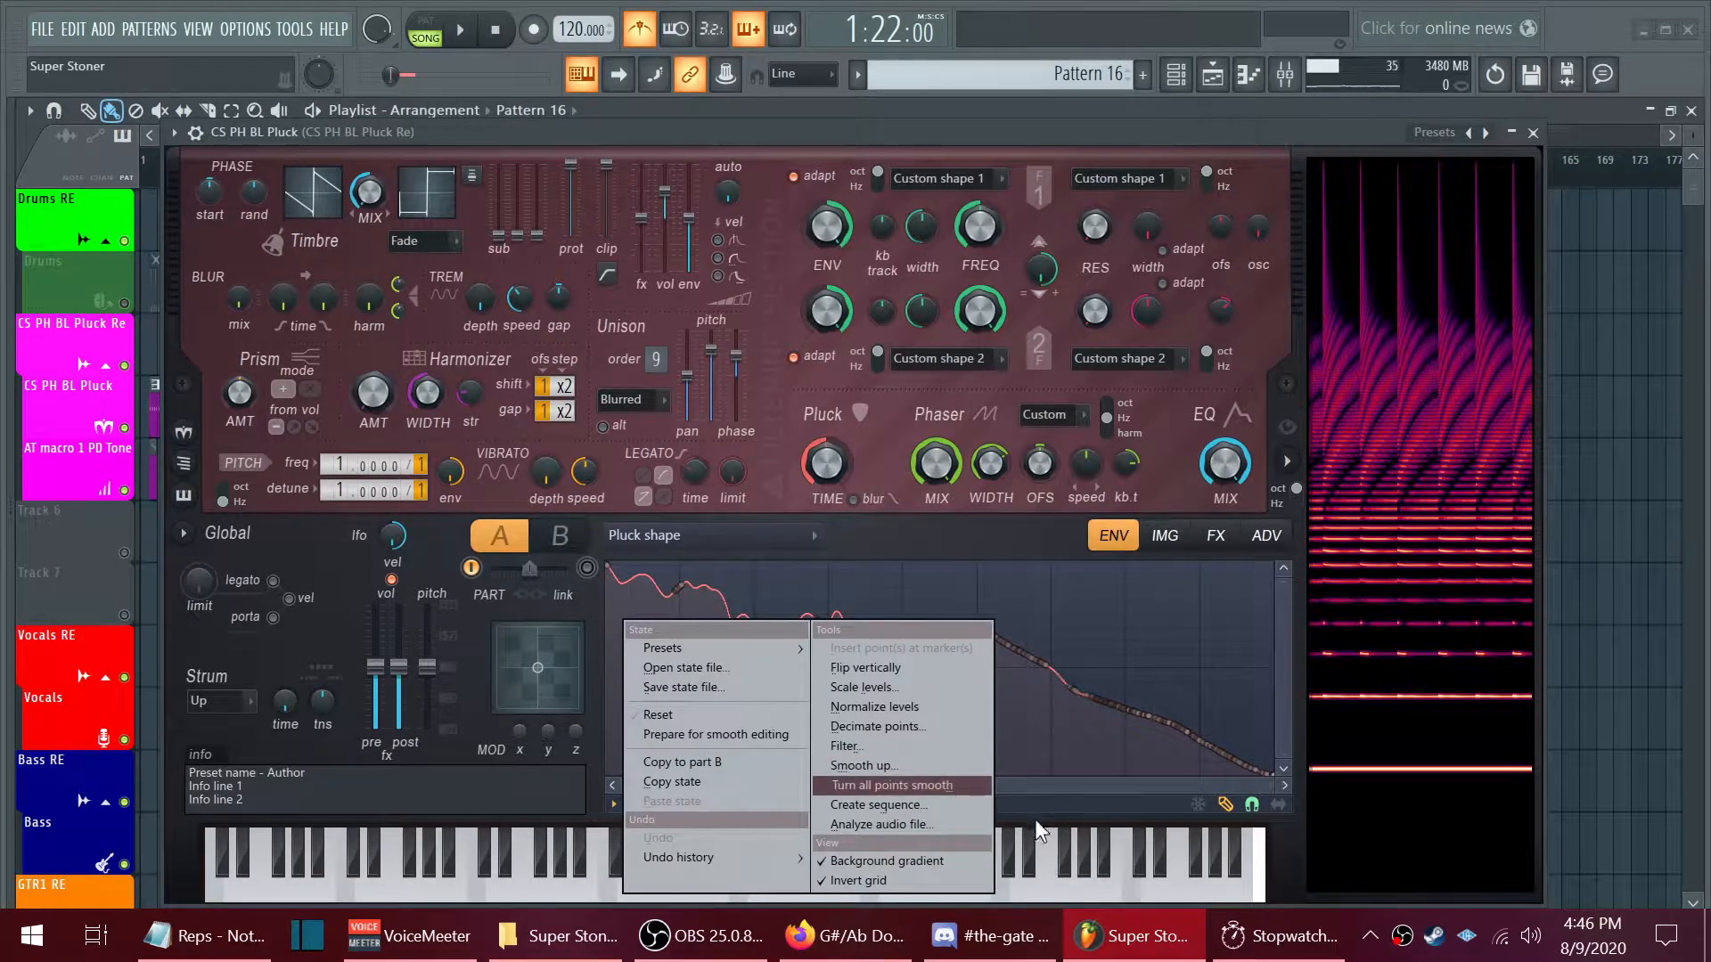
left_click(1055, 797)
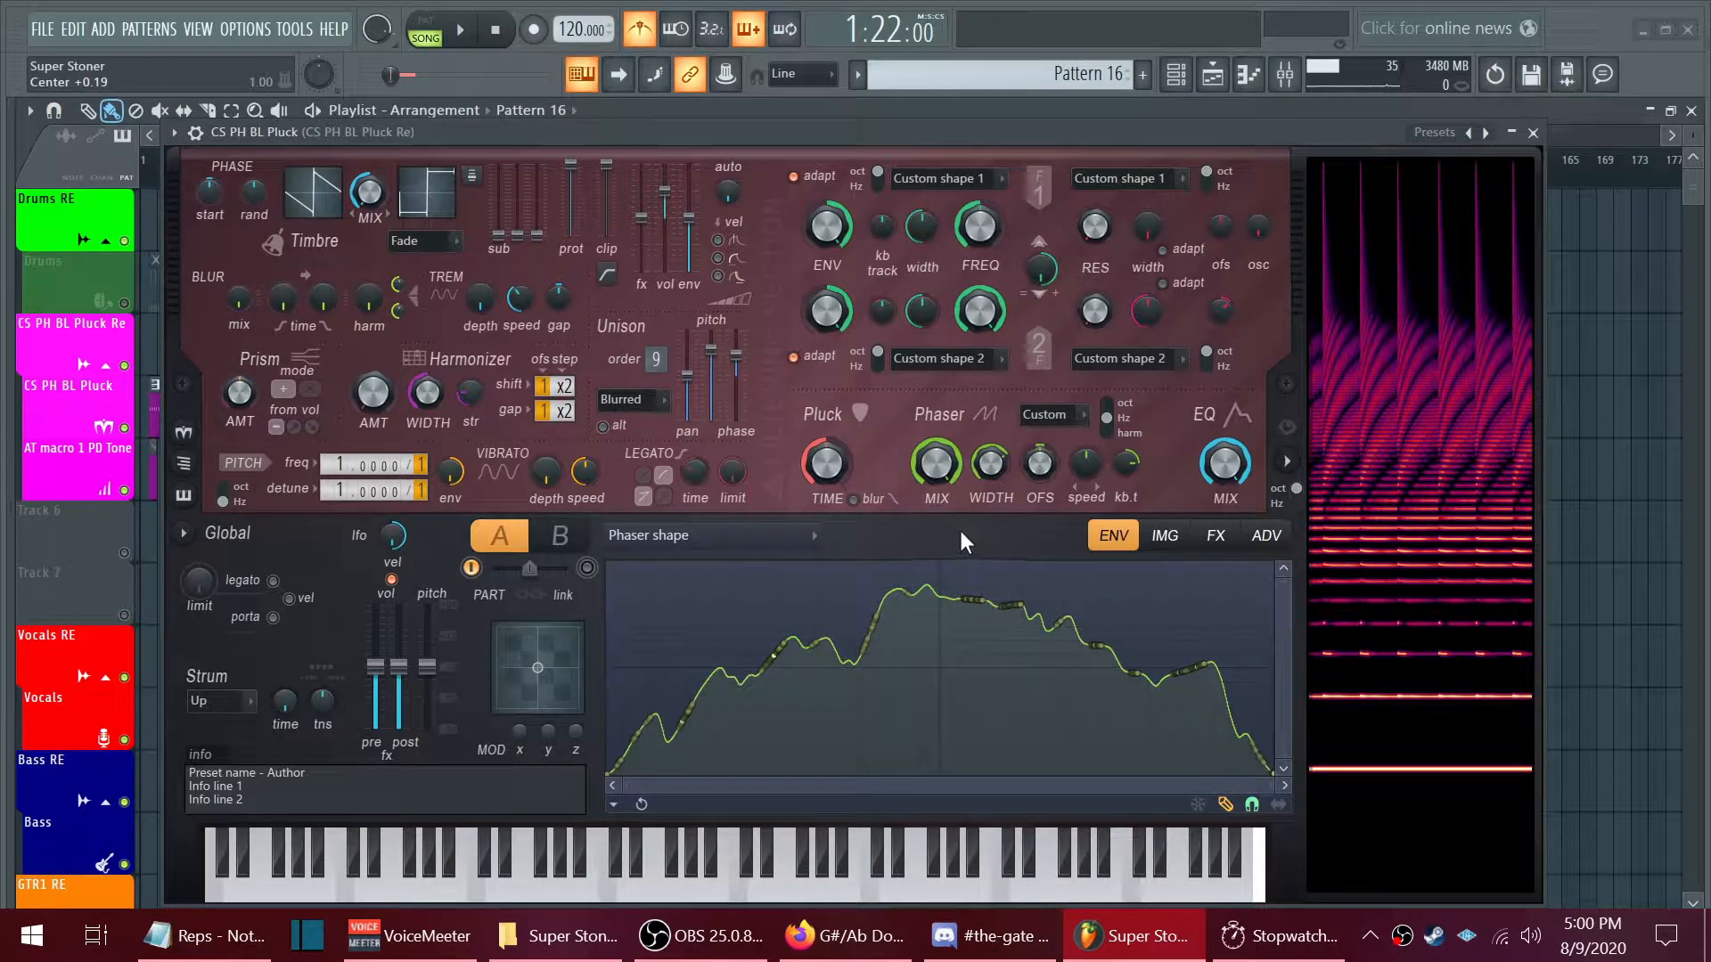
Step: Show the articulator envelopes of the phaser width and the phaser offset
right_click(991, 472)
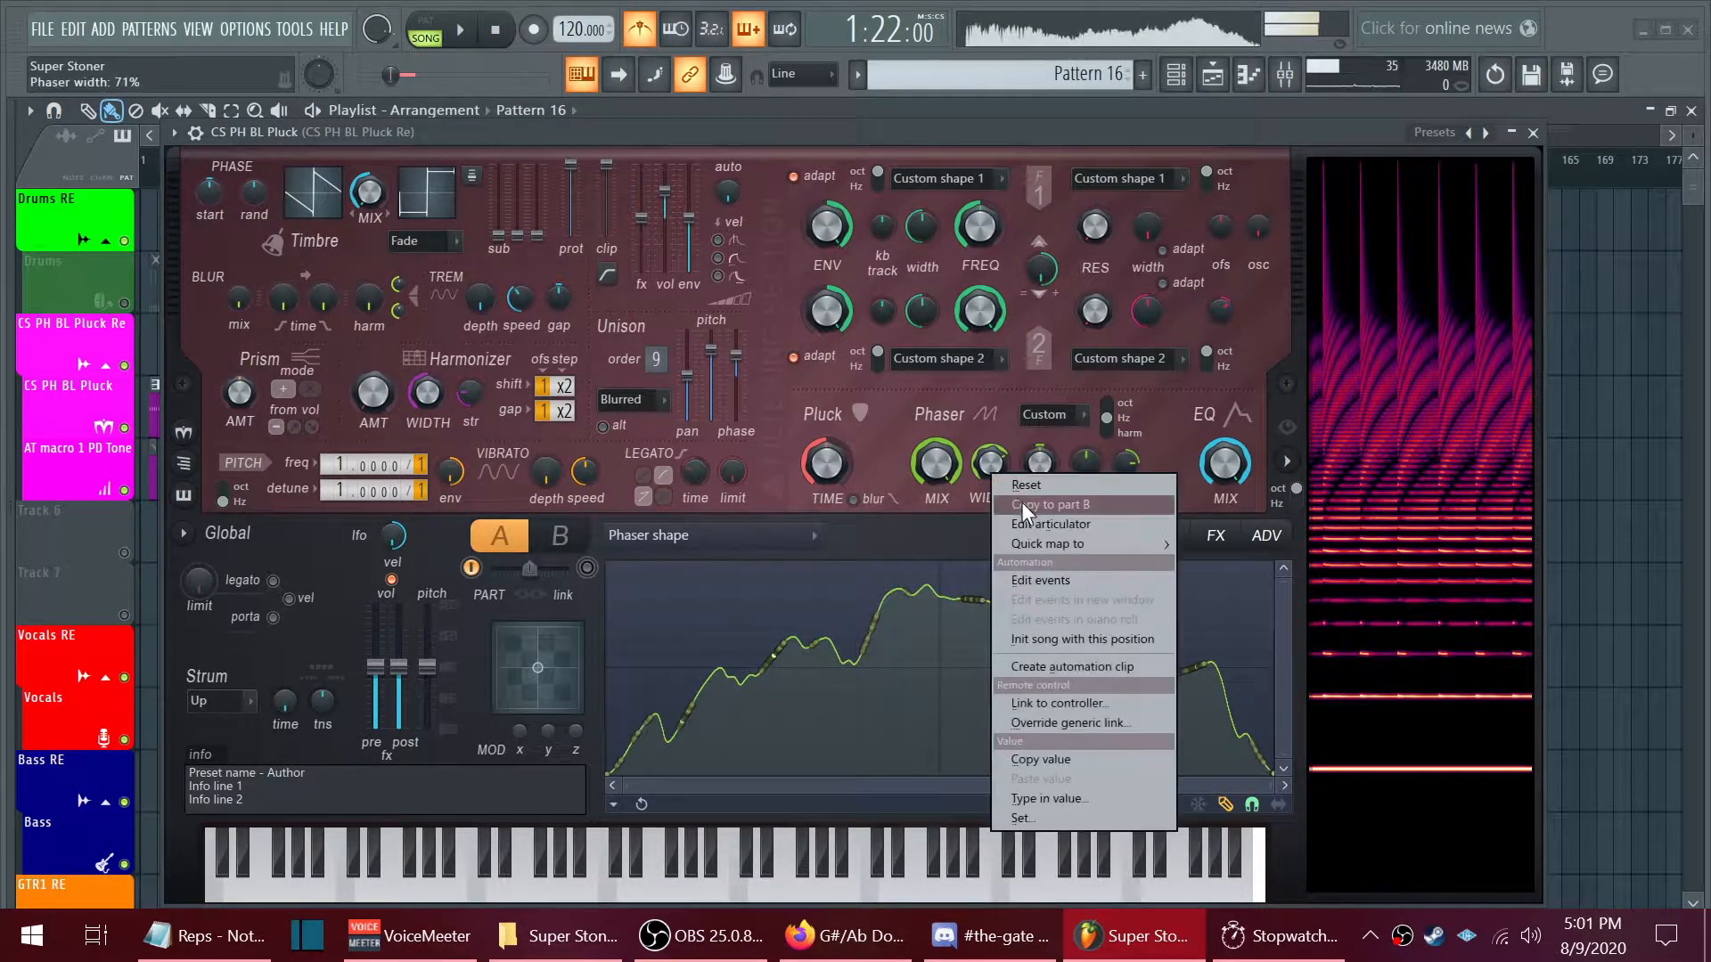
left_click(1046, 529)
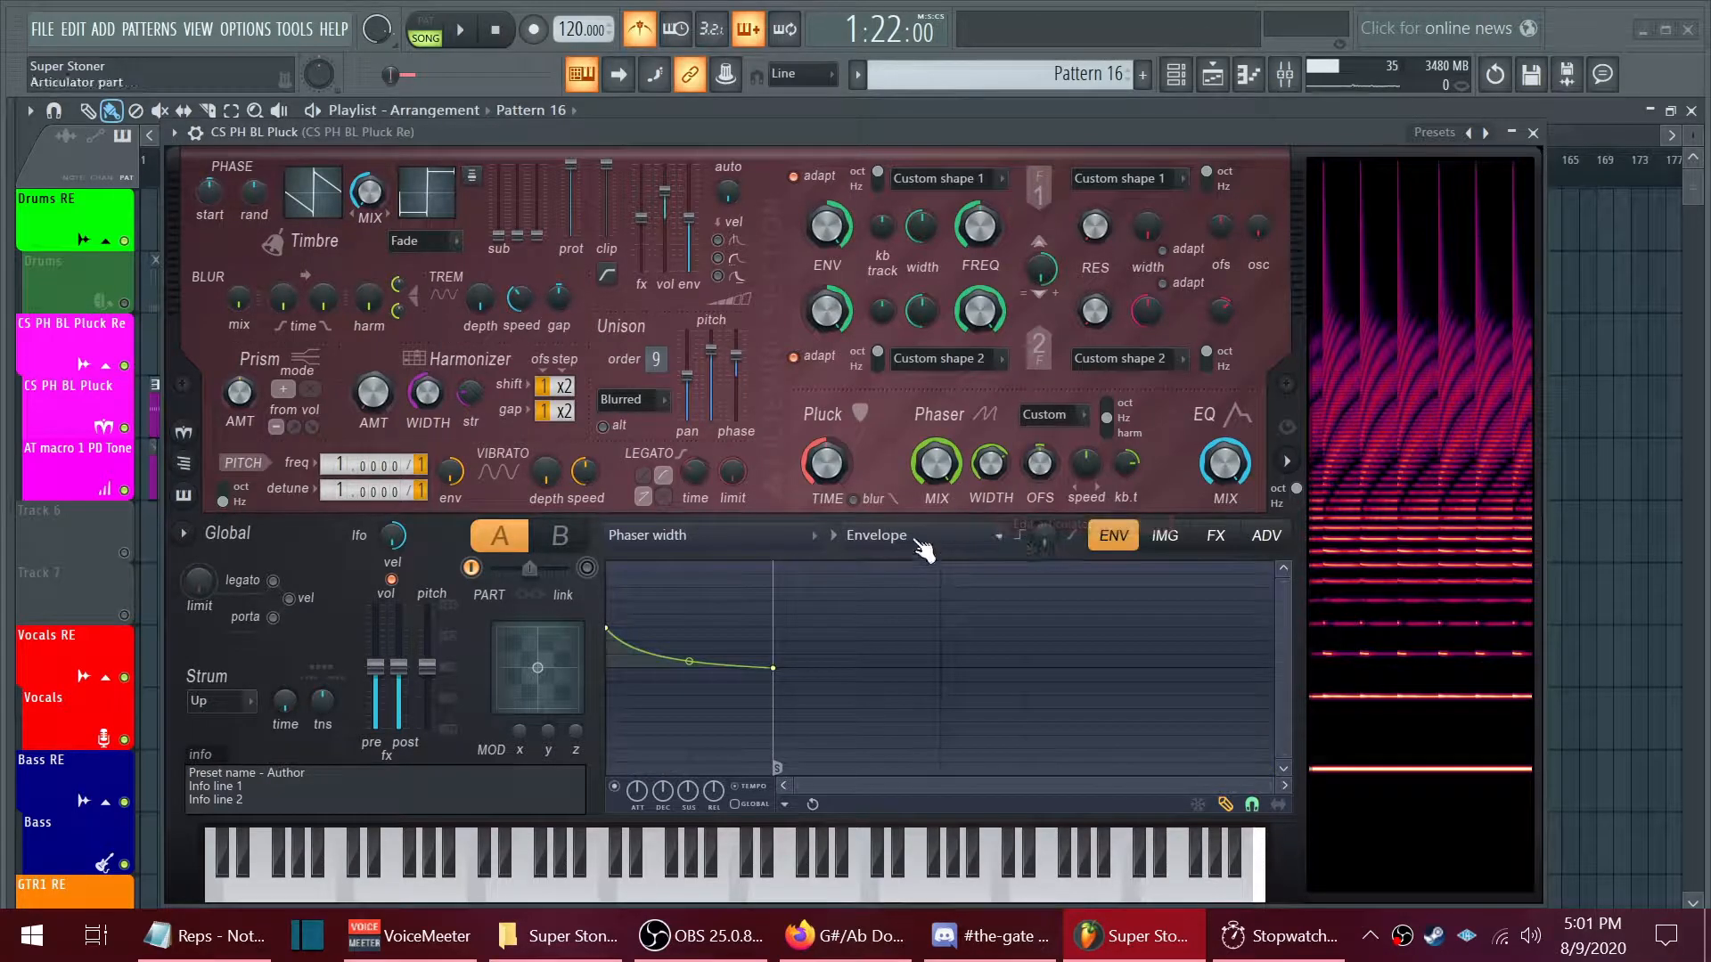
right_click(1037, 474)
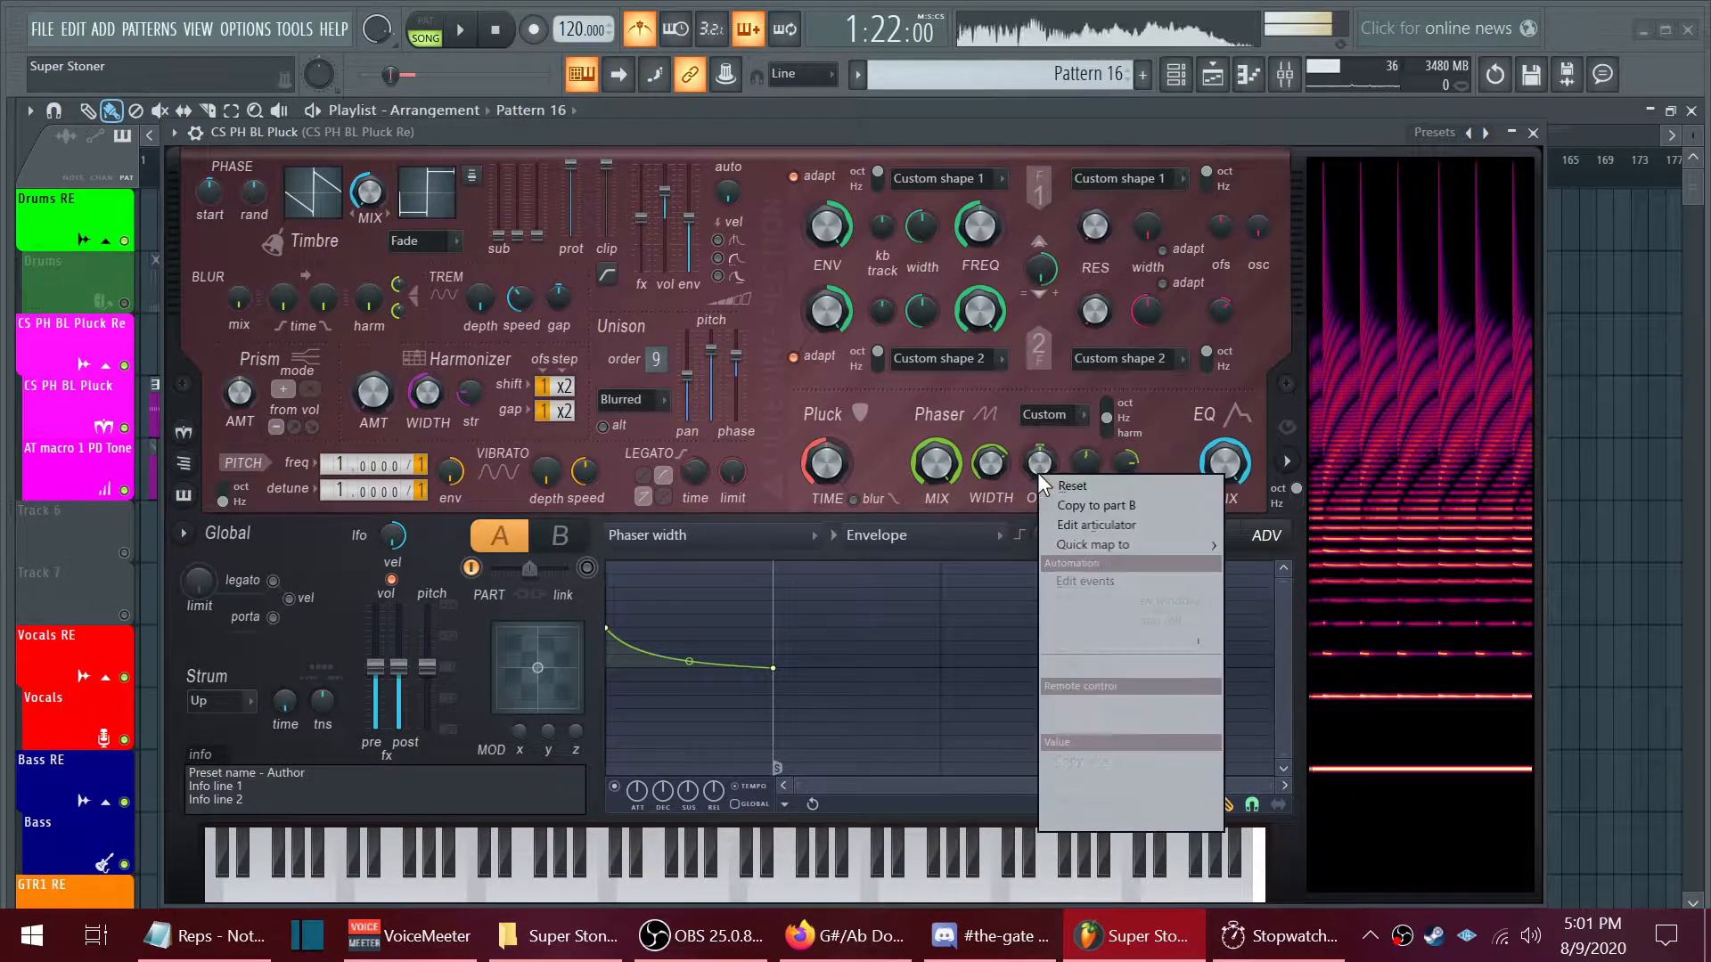
left_click(1093, 527)
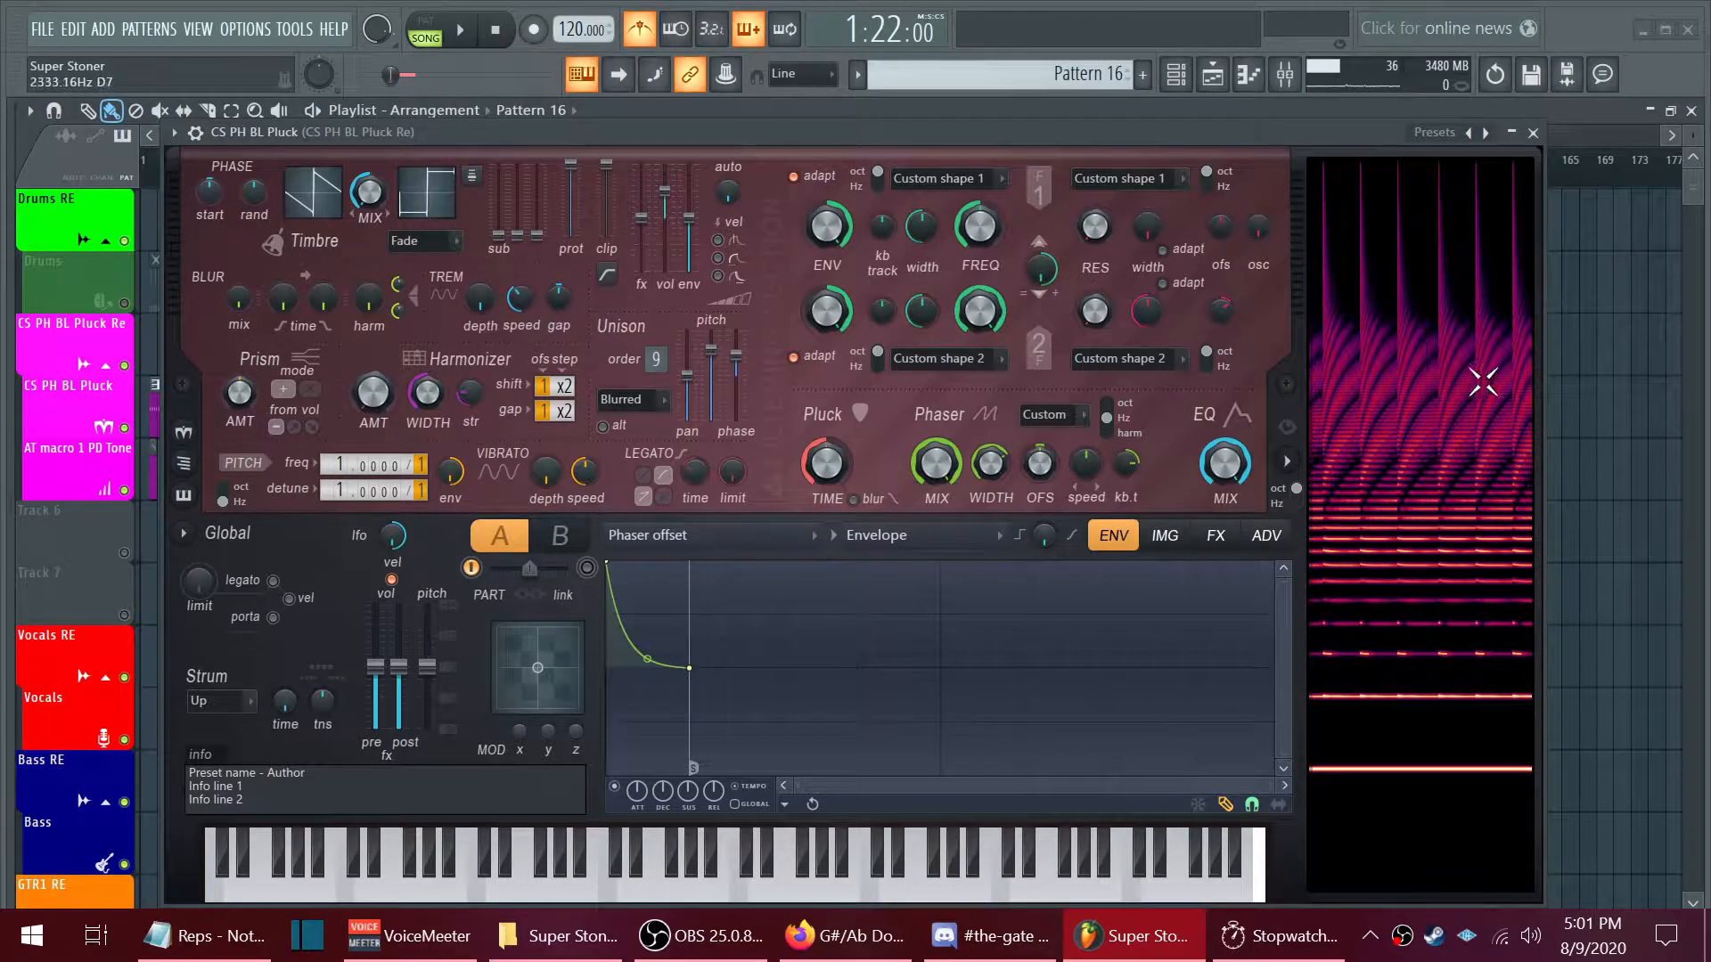
Step: Show the Harmonic unison pitch shape and the Unison pitch thickness articulator in the envelope editor
left_click(799, 538)
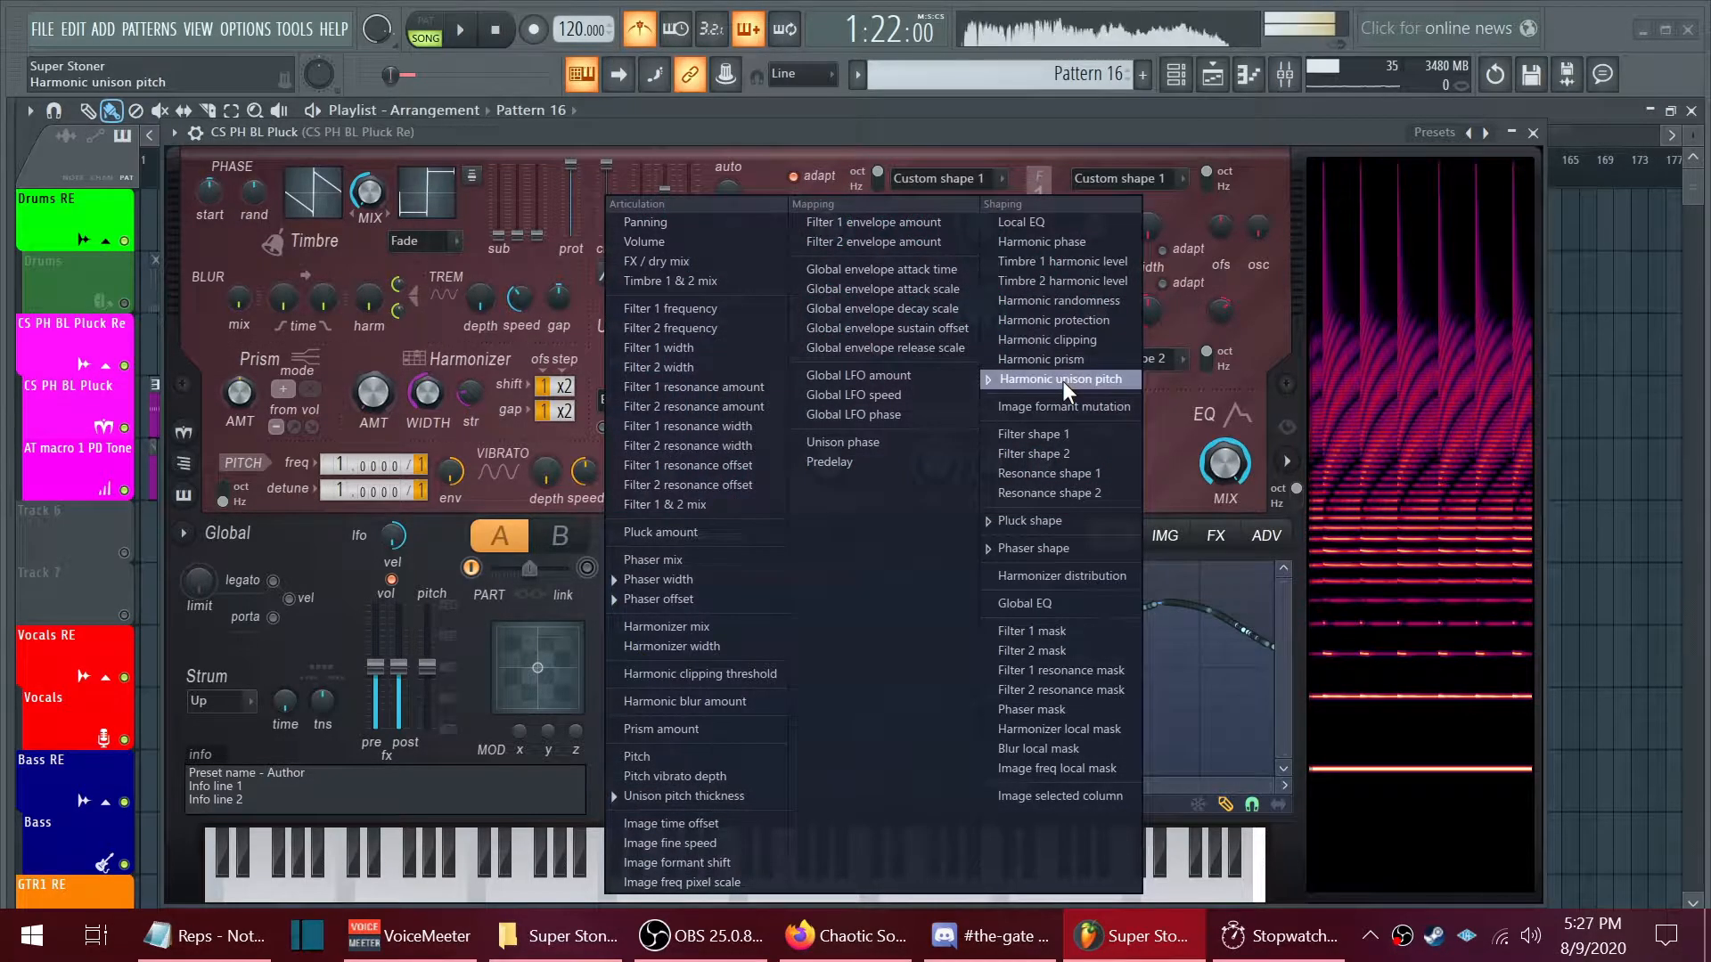
left_click(1062, 381)
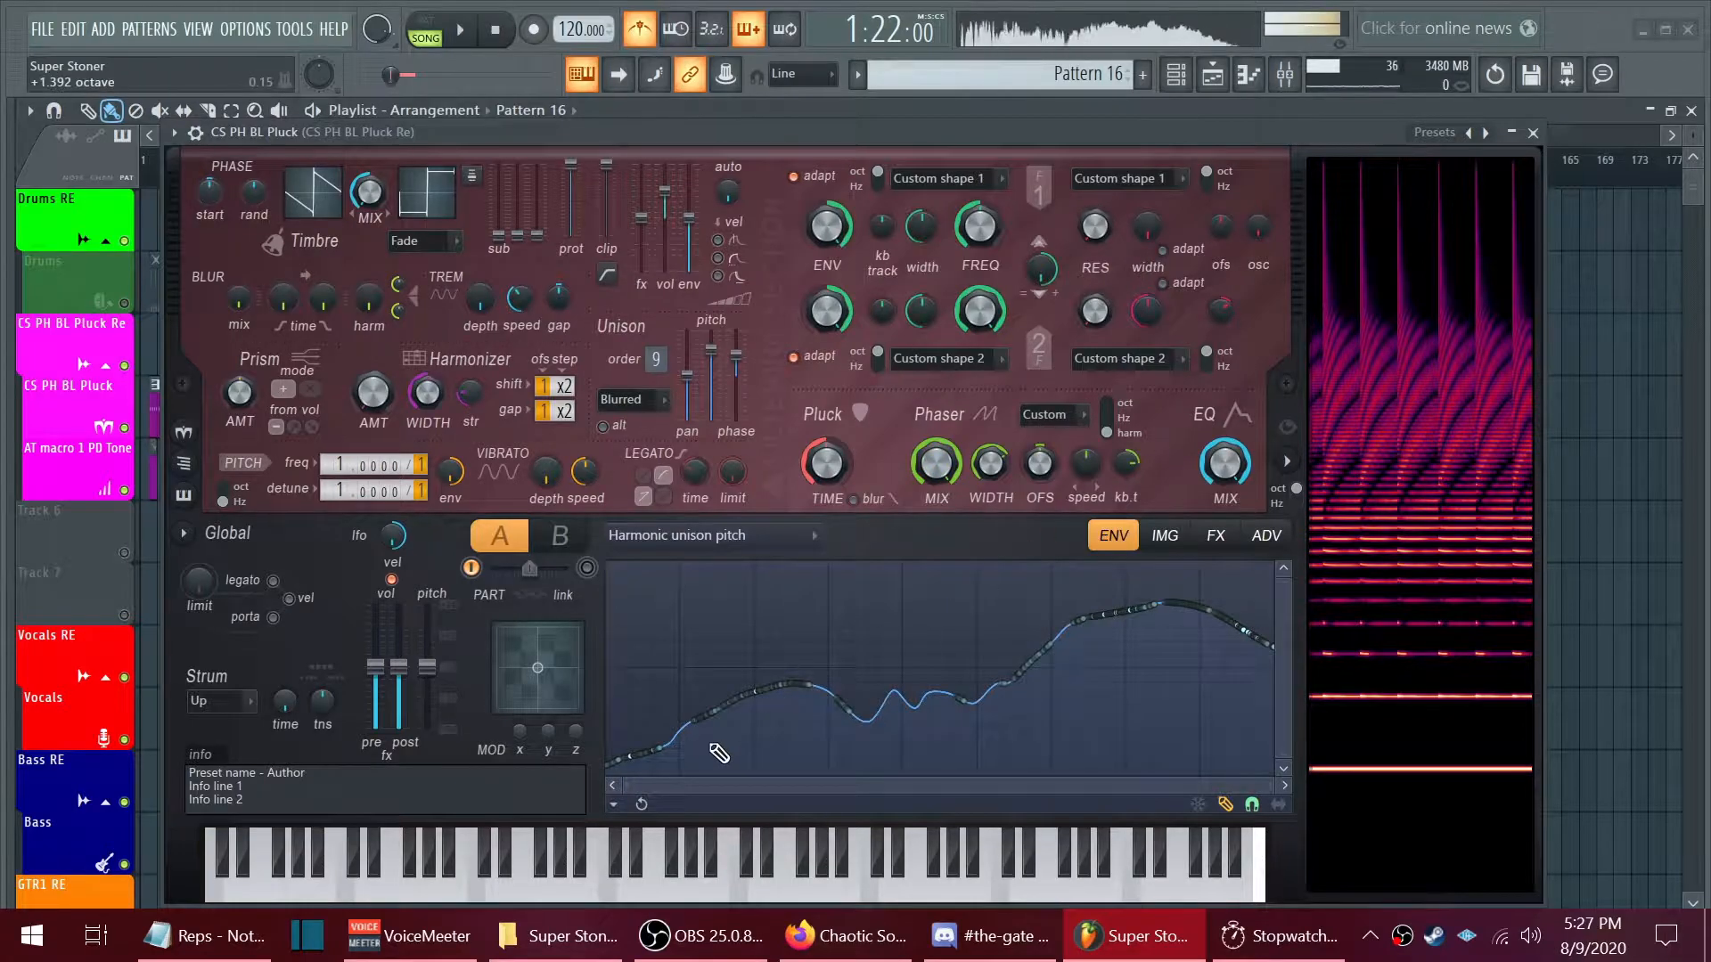
left_click(790, 538)
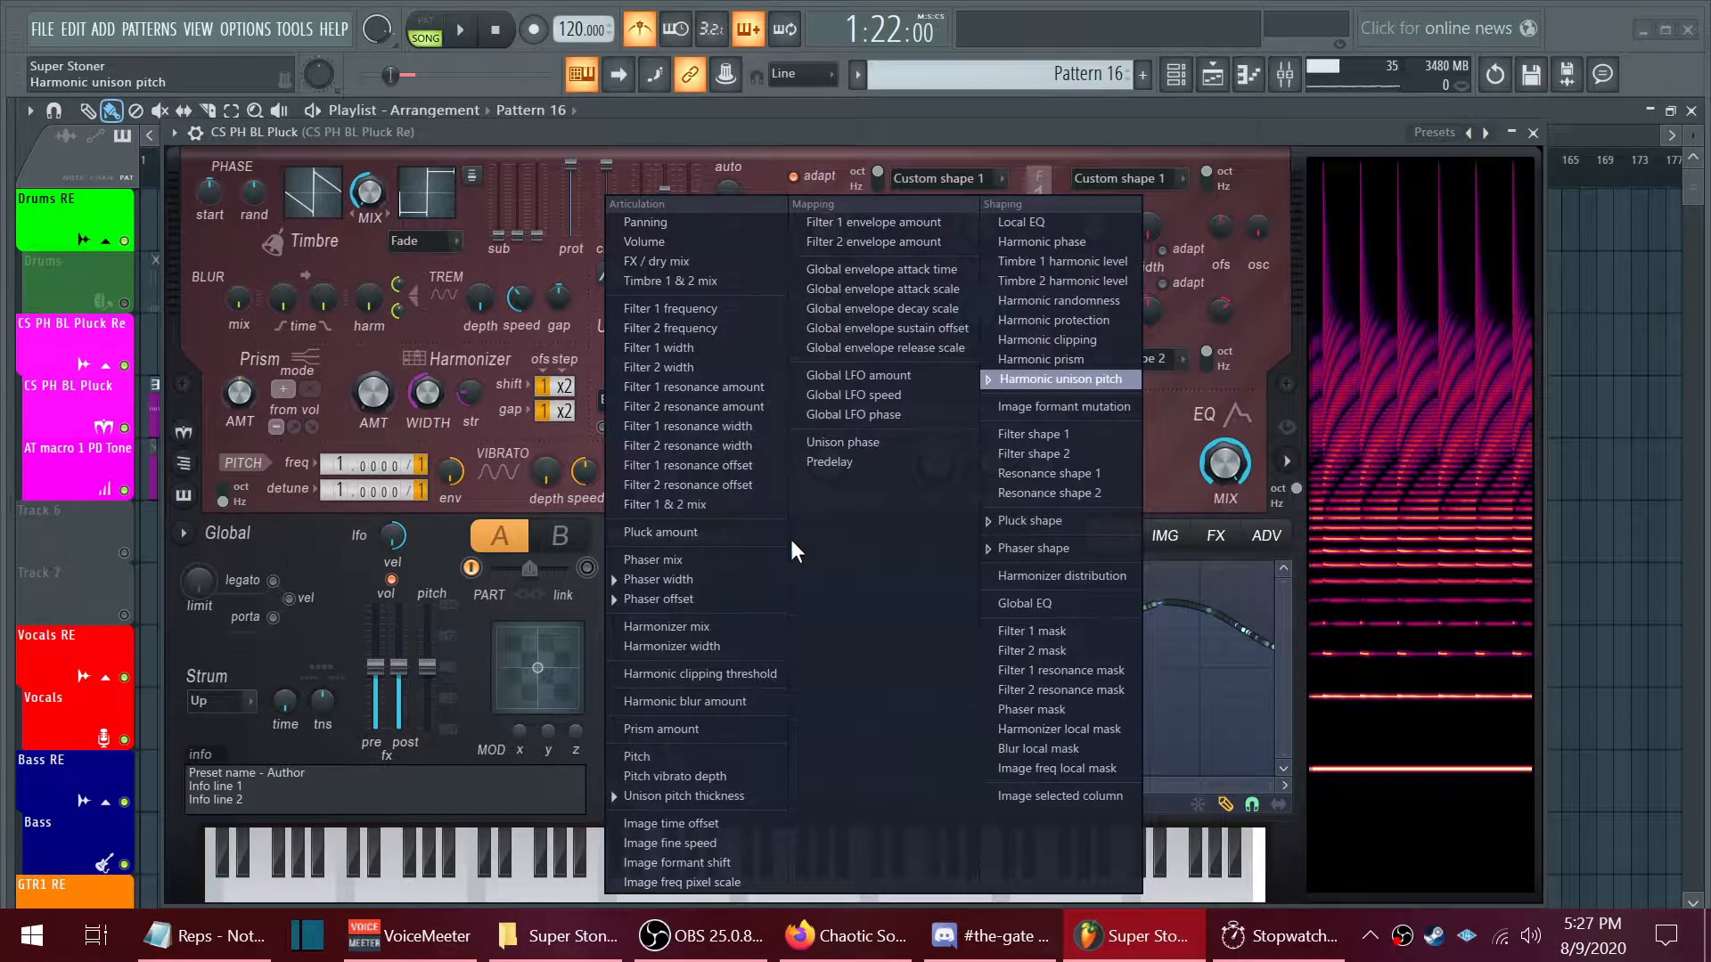
left_click(736, 792)
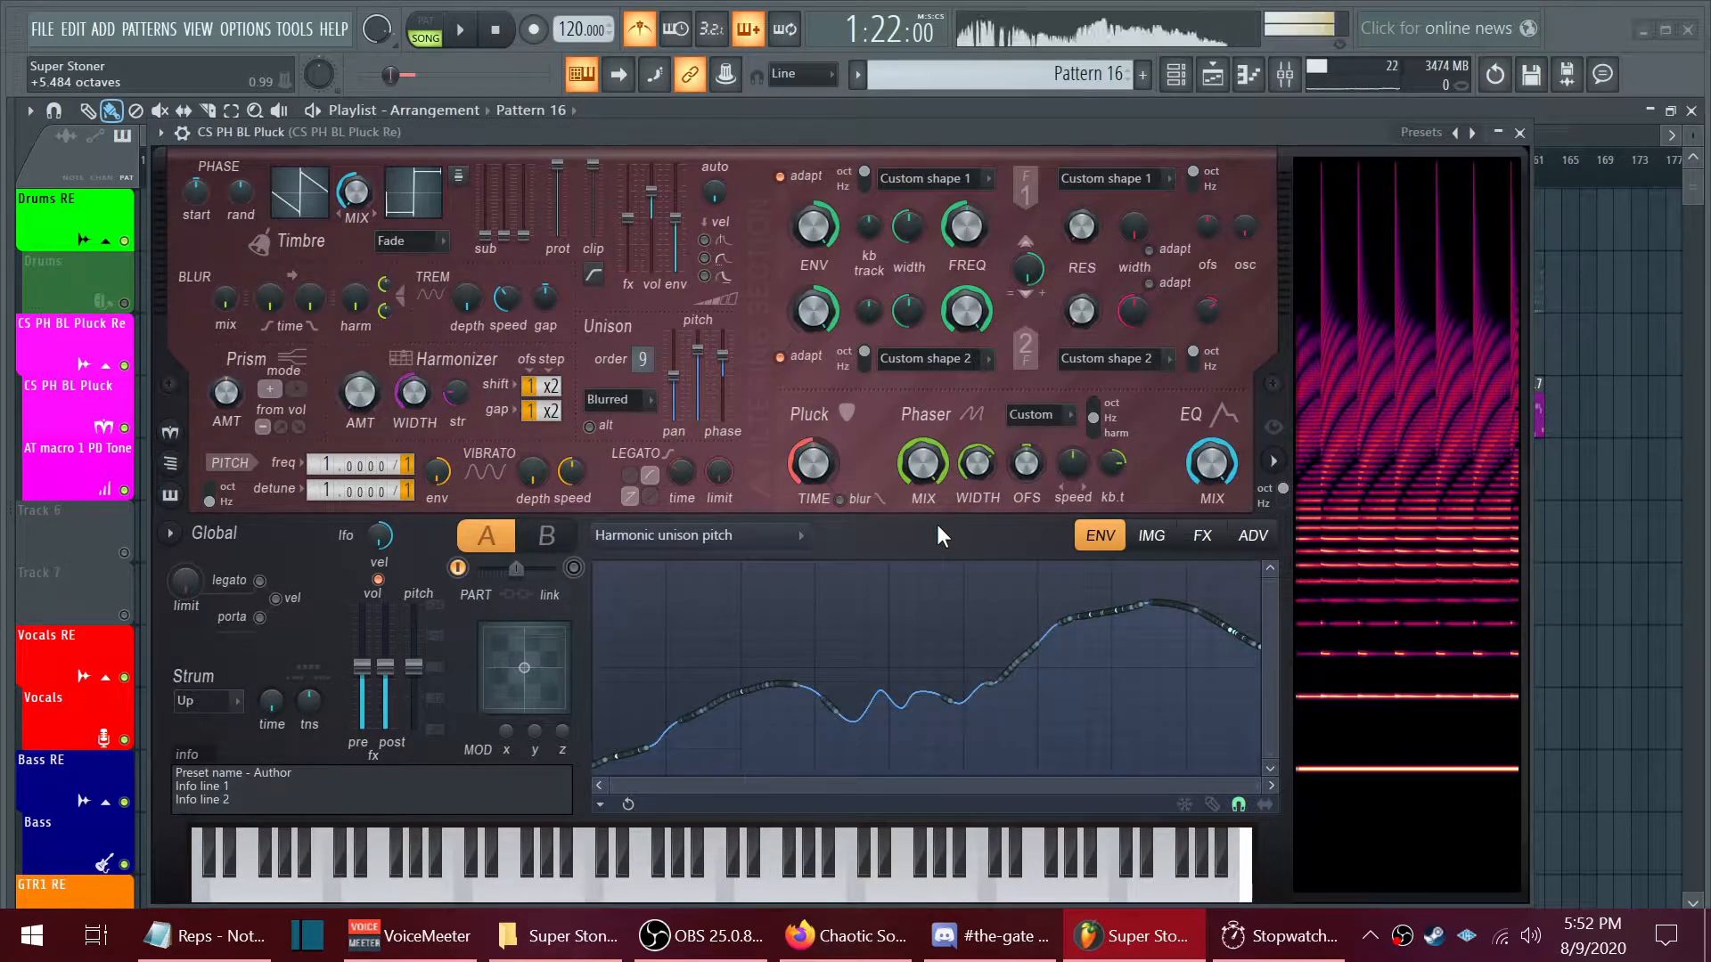
Step: Play the arrangement to audition the CS PH BL Pluck sound, and stop it
key("space")
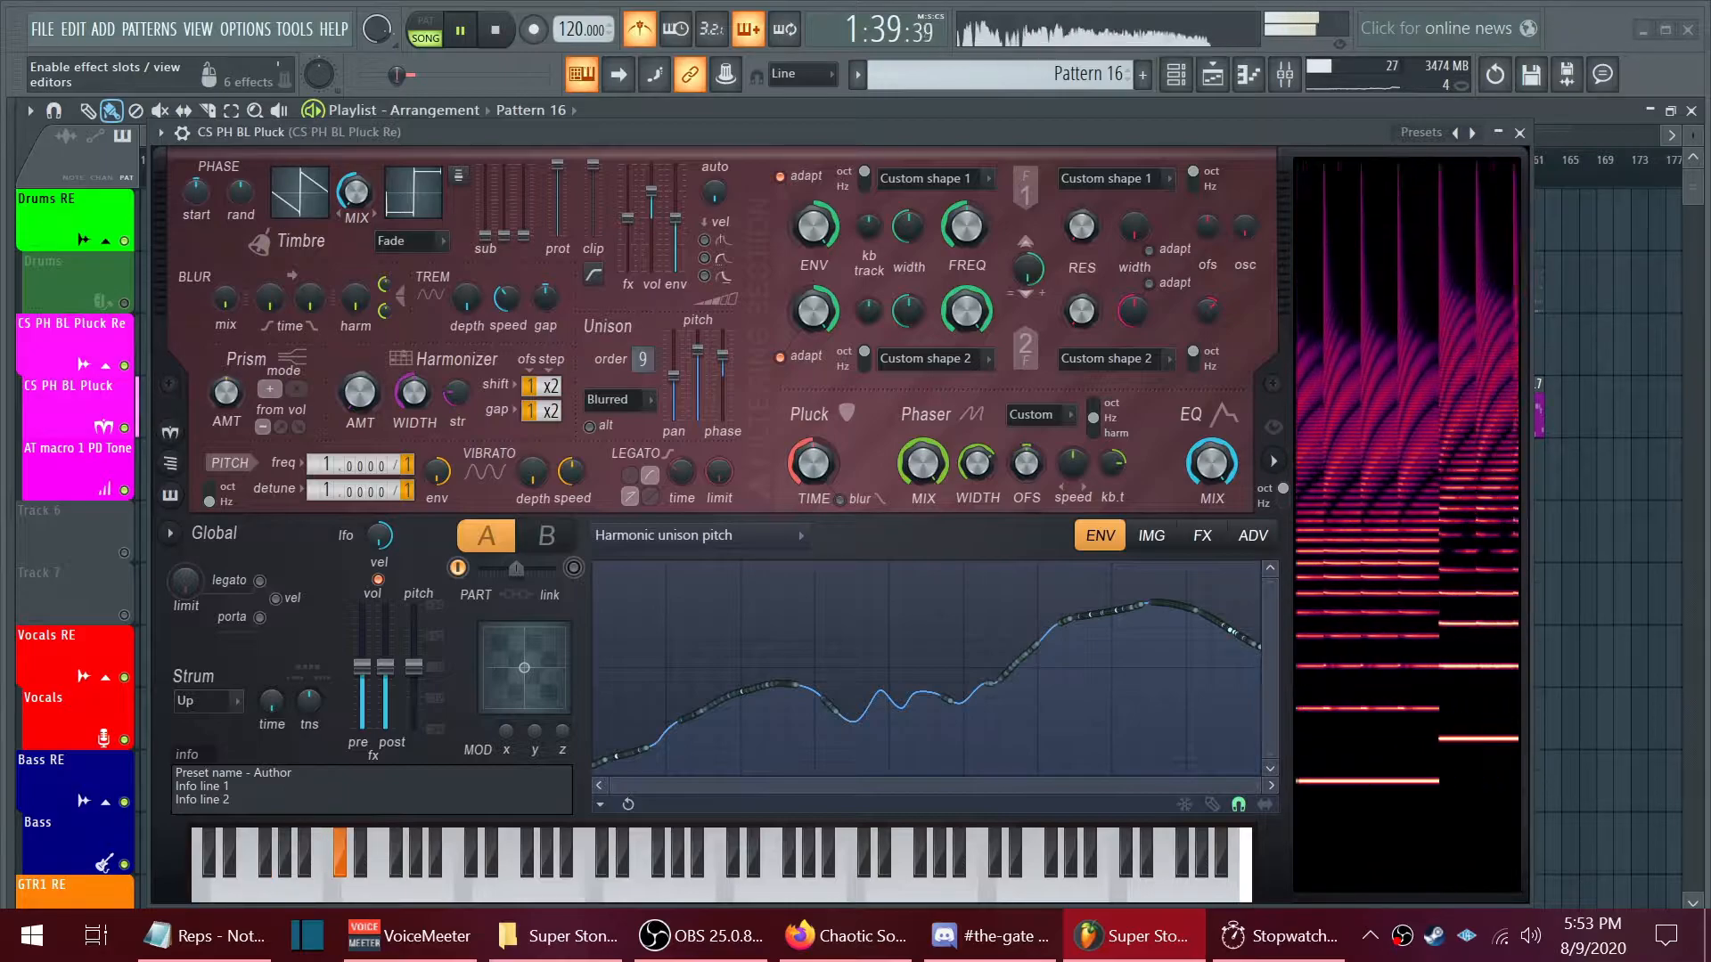
key("space")
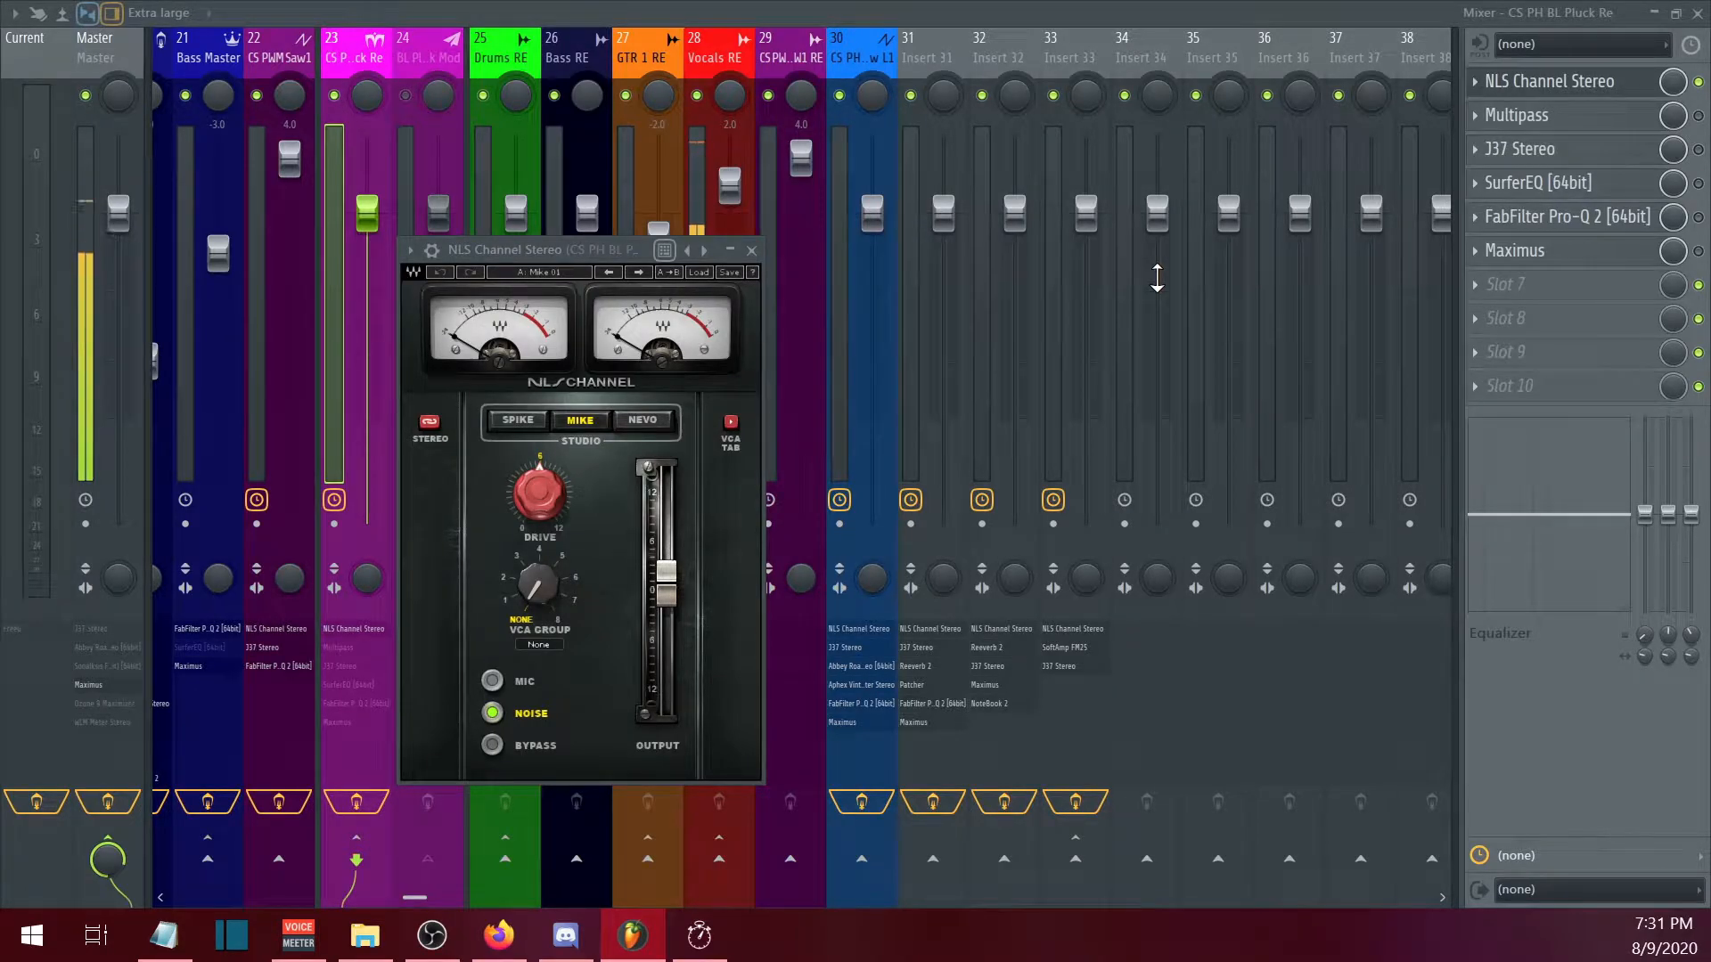
Step: Play the song and compare the pluck's mixer track with NLS Channel Stereo bypassed and active, reviewing the plugin's settings
key("Escape")
key("space")
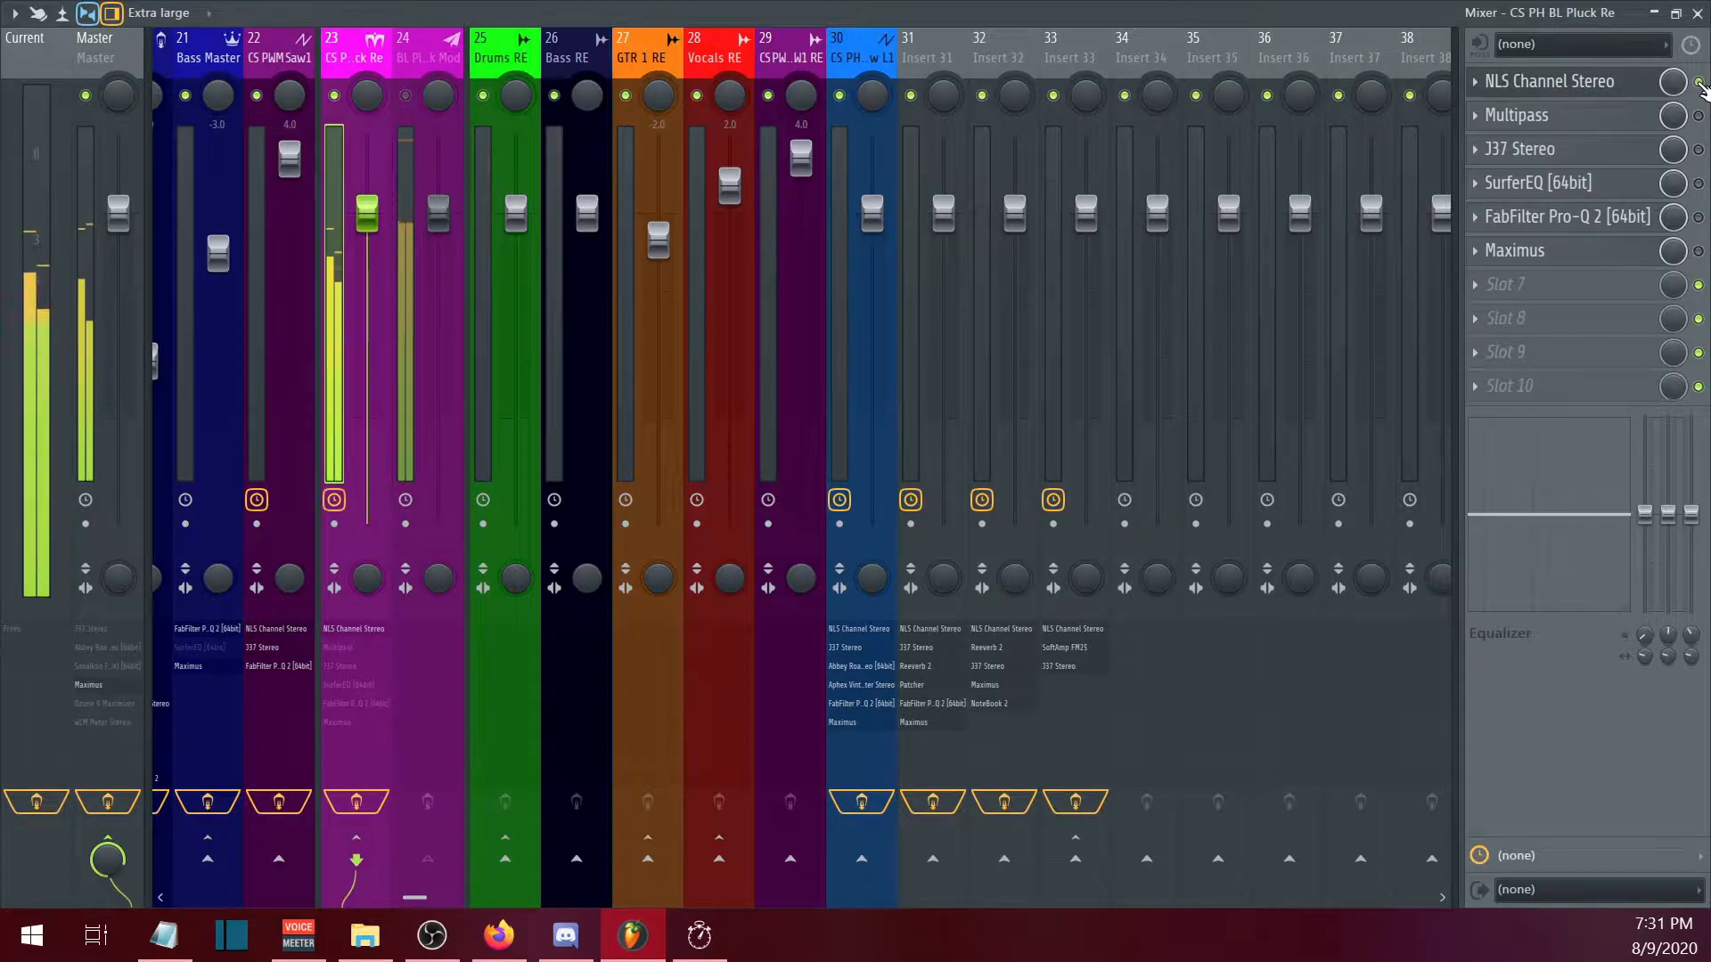
left_click(1657, 85)
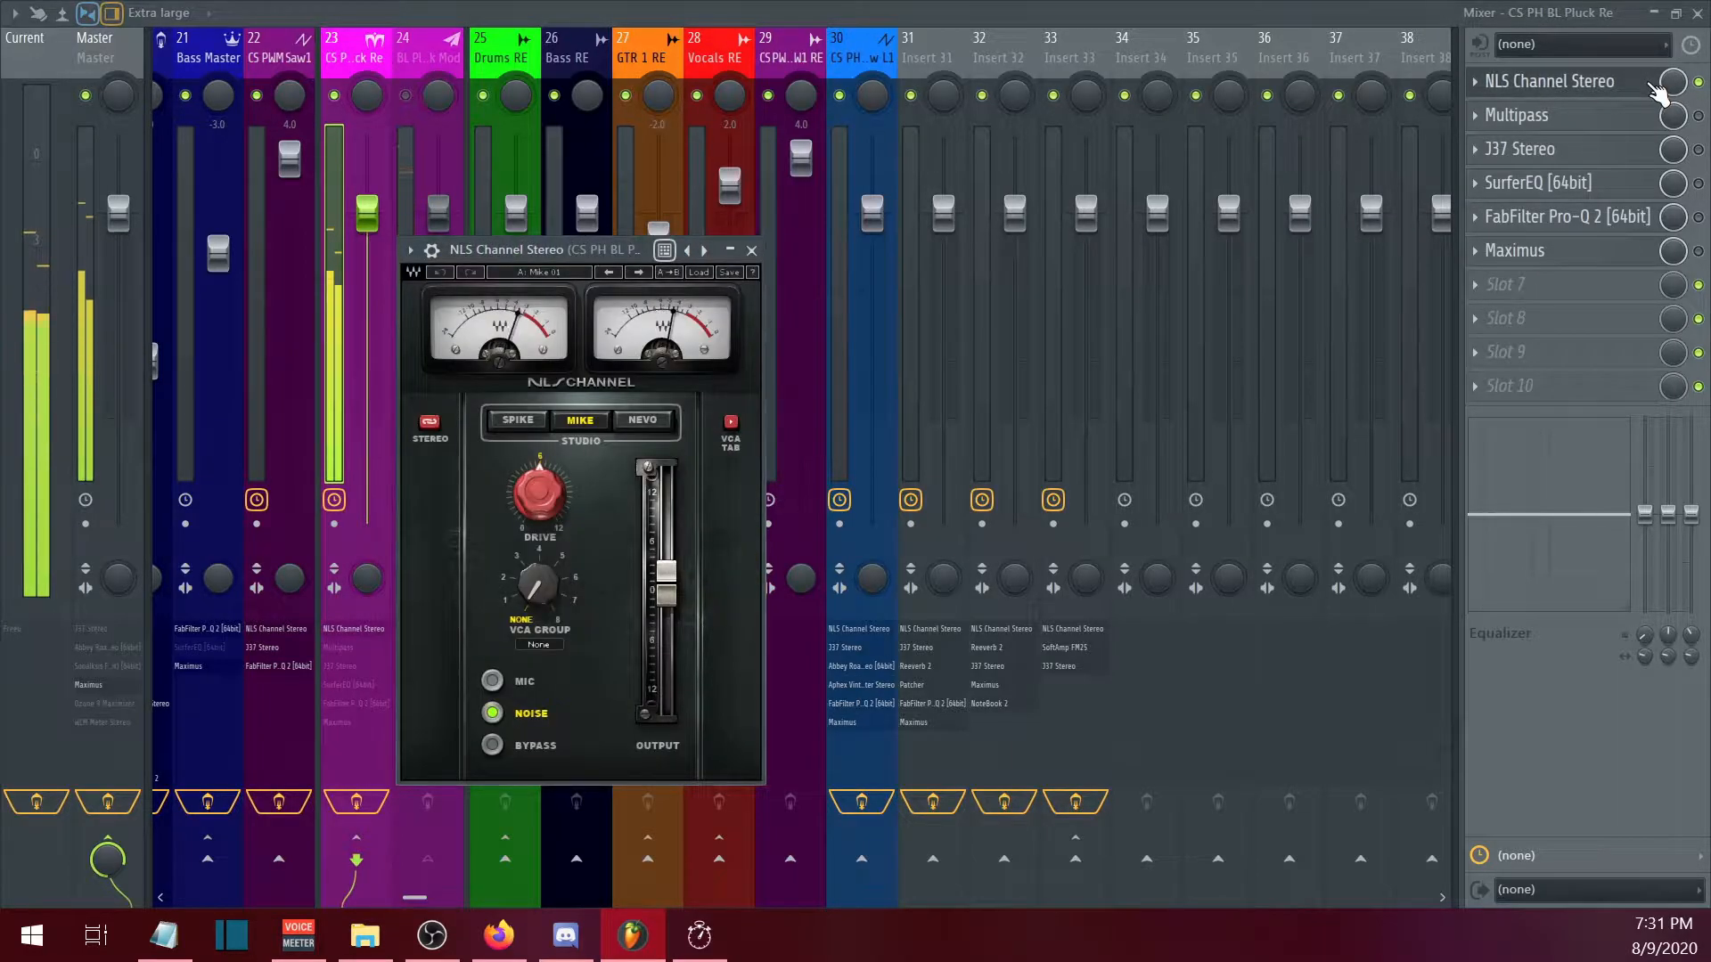
left_click(1697, 82)
left_click(1698, 81)
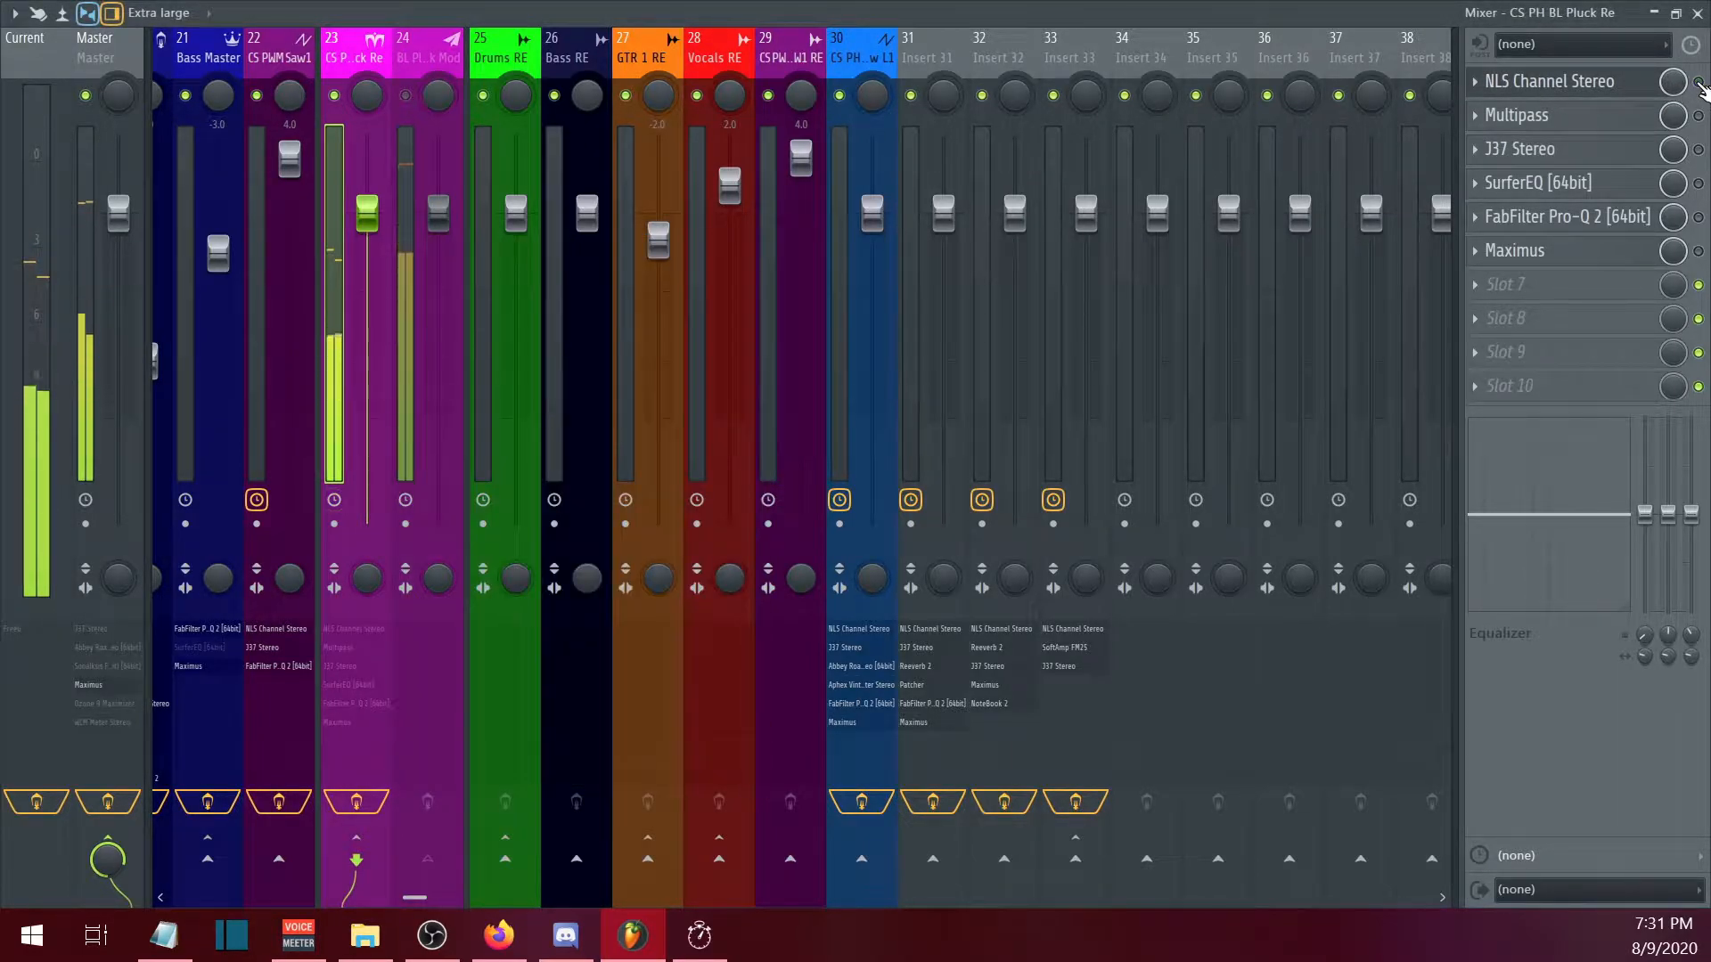
left_click(1629, 85)
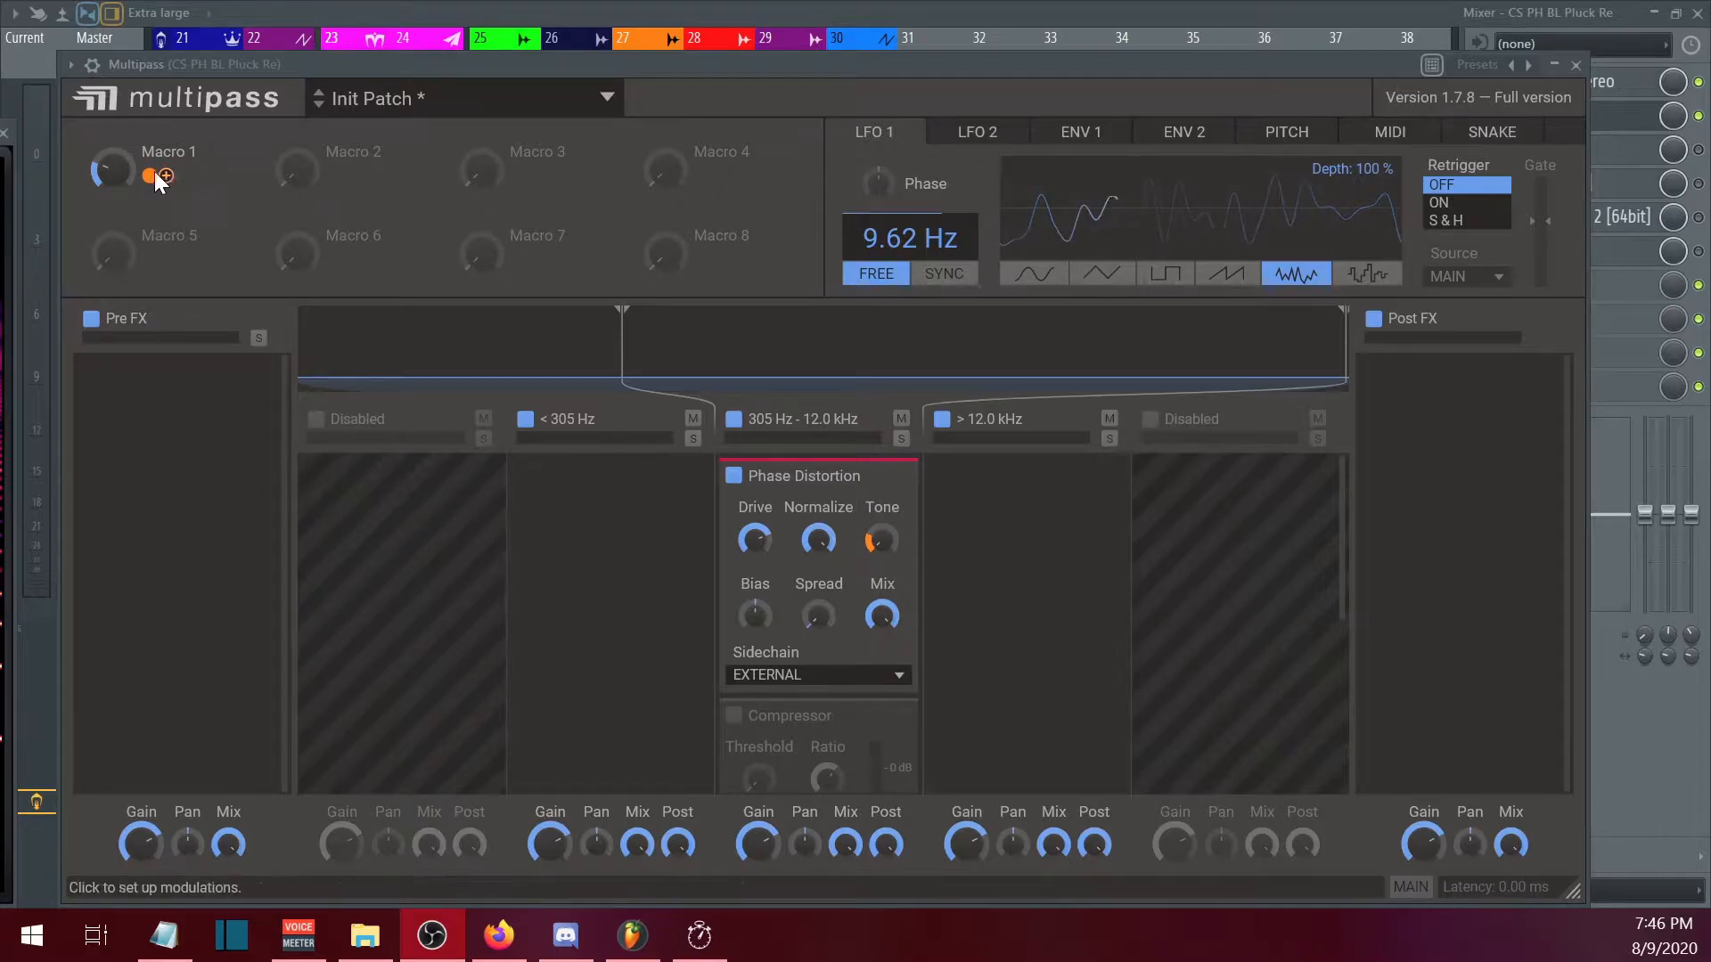
Step: Try out Macro 1 in Multipass and select the BL Pluck mod channel
mouse_move(115, 169)
left_mouse_down()
mouse_move(115, 101)
mouse_move(115, 177)
mouse_move(115, 111)
mouse_move(115, 155)
left_mouse_up()
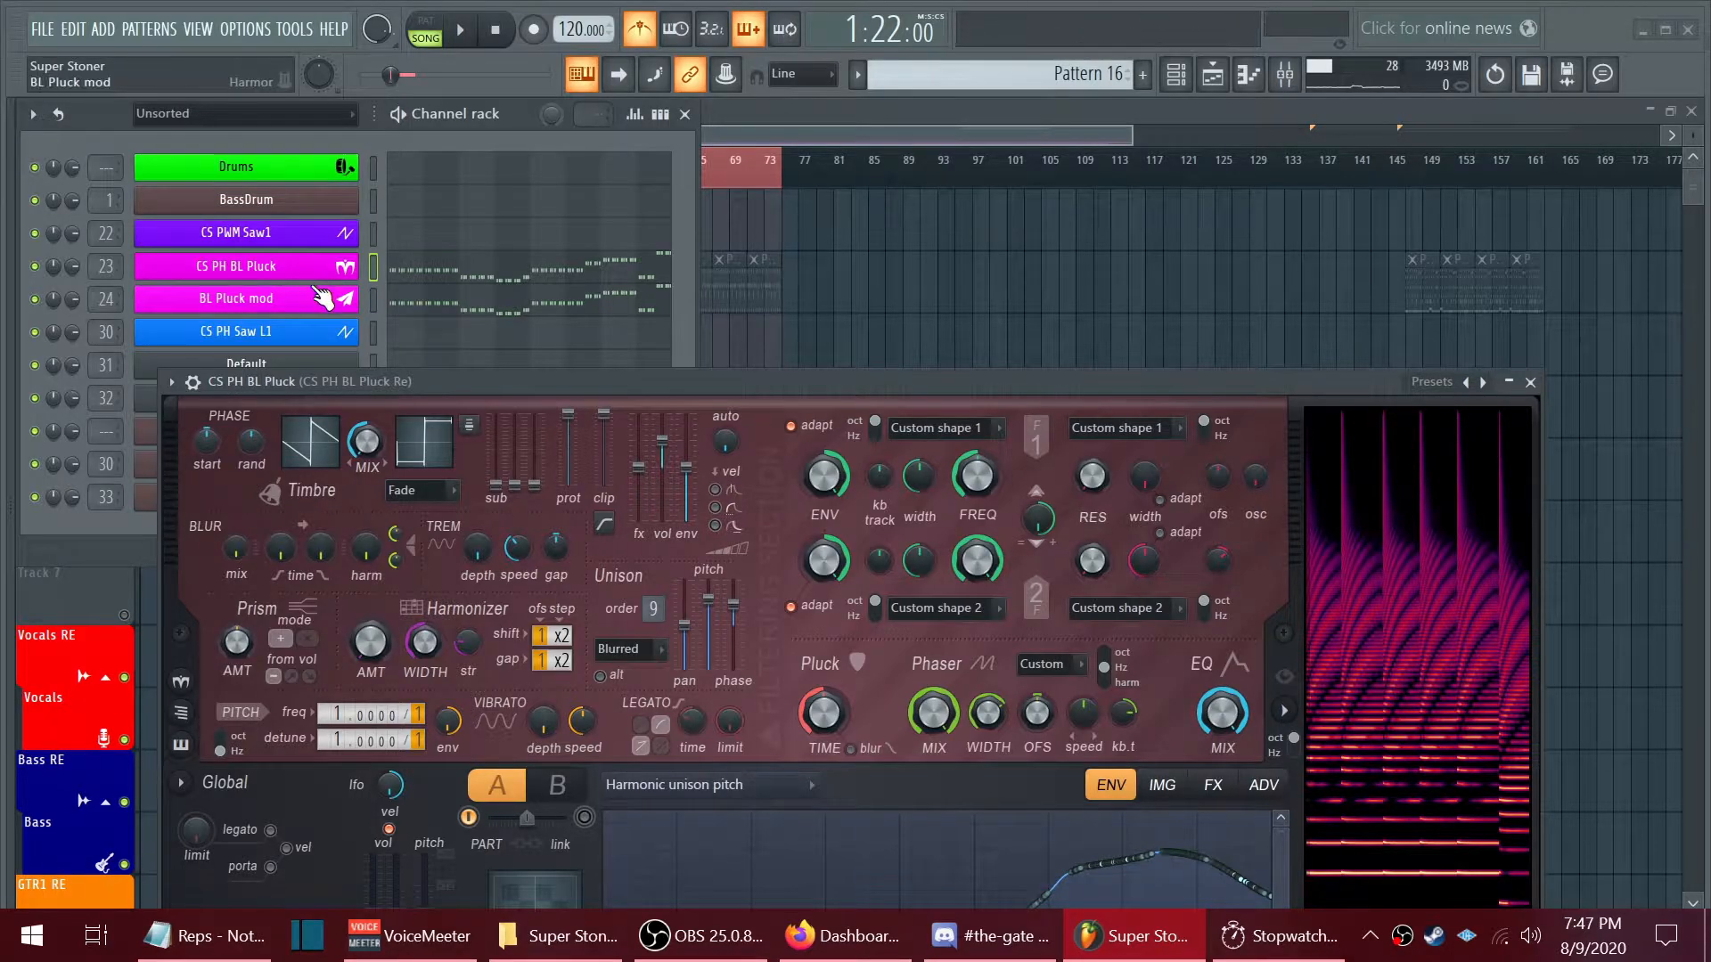
left_click(317, 307)
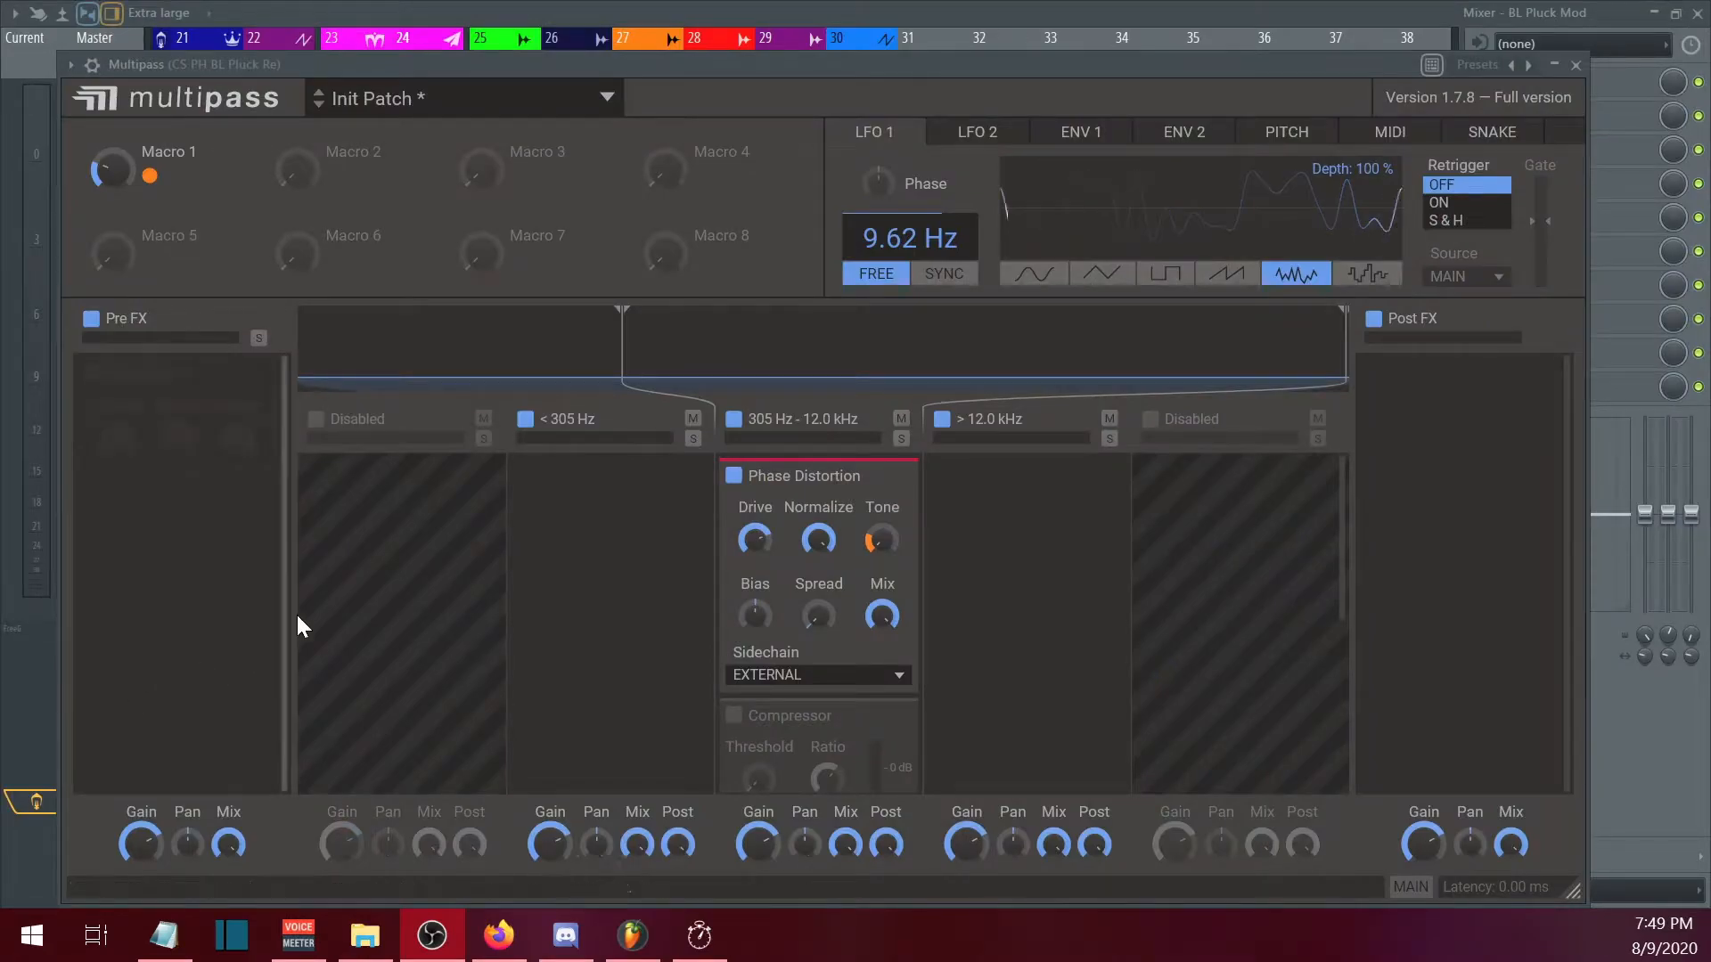
Step: Enable the Compressor below Phase Distortion in Multipass's 305 Hz - 12.0 kHz band, comparing the sound with and without it during playback
scroll(733, 659, "down", 1)
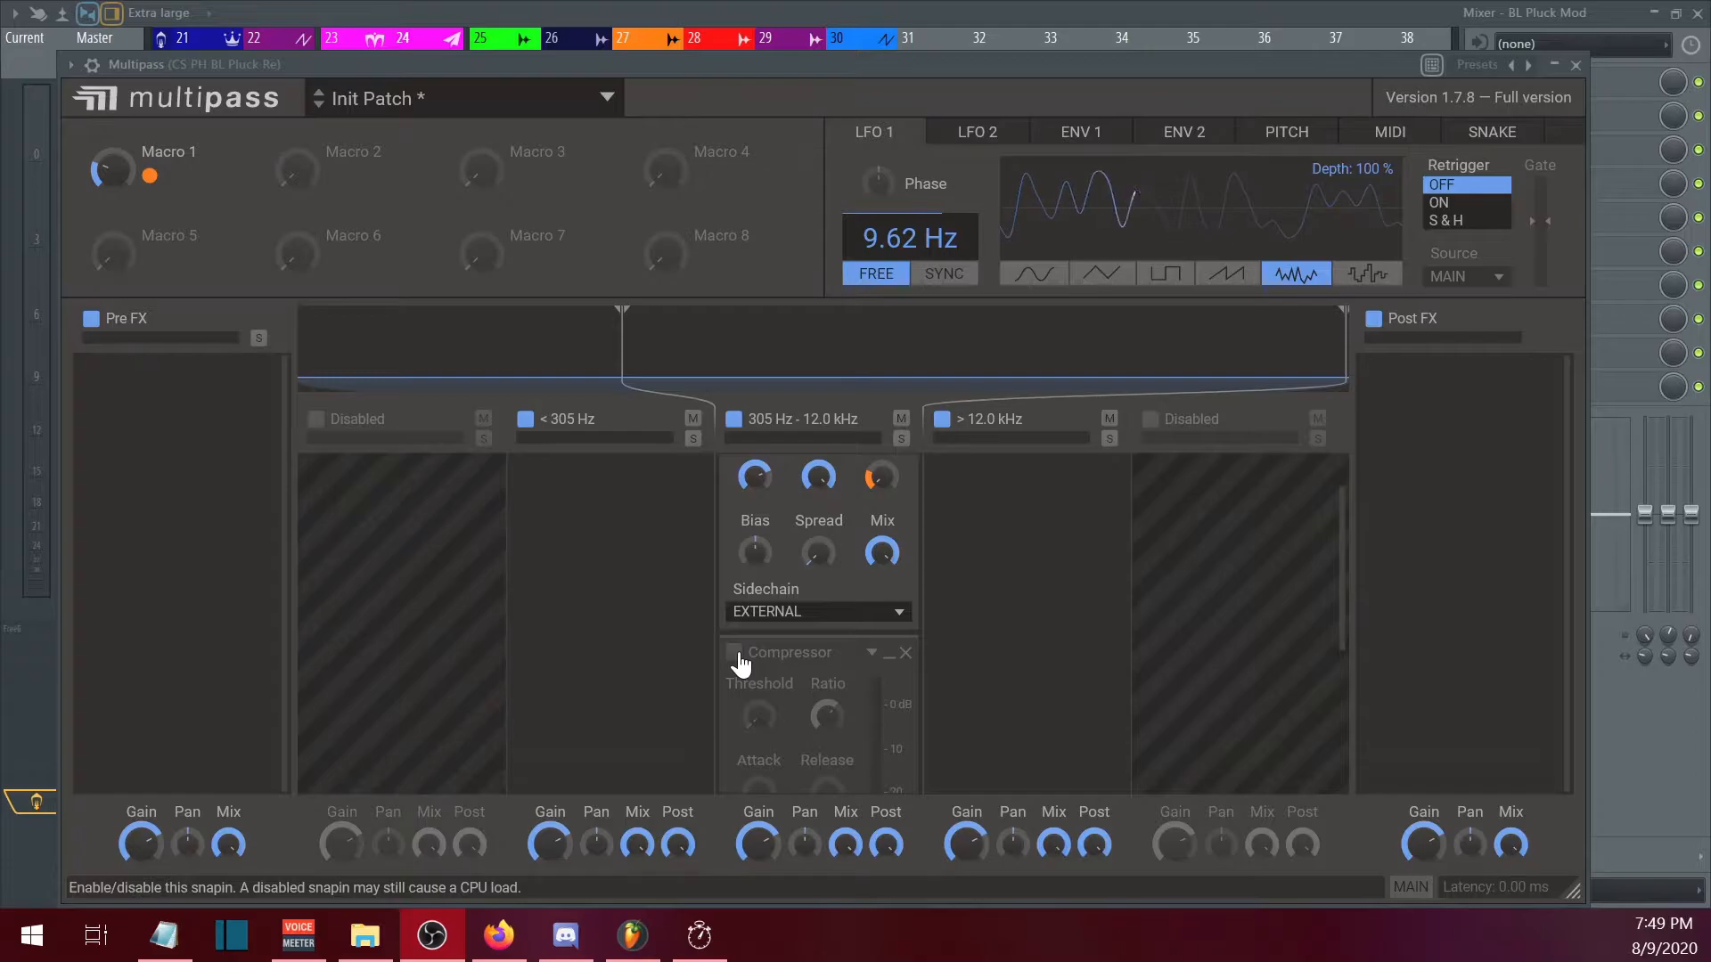
left_click(738, 656)
key("space")
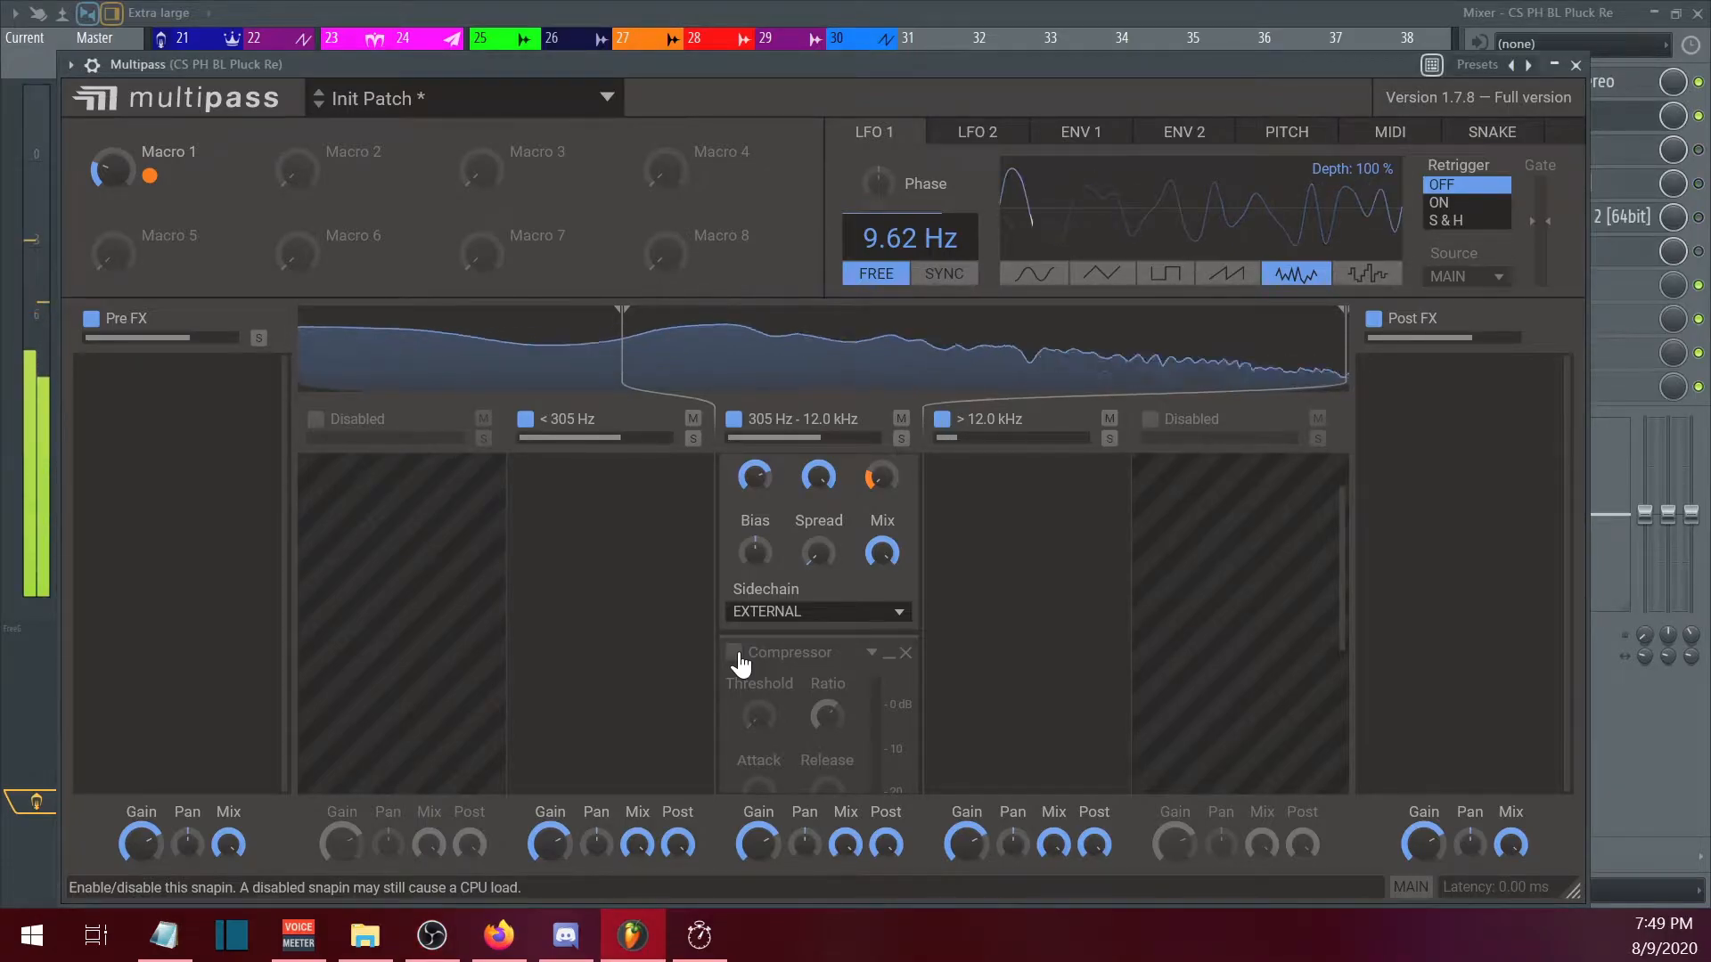
left_click(735, 653)
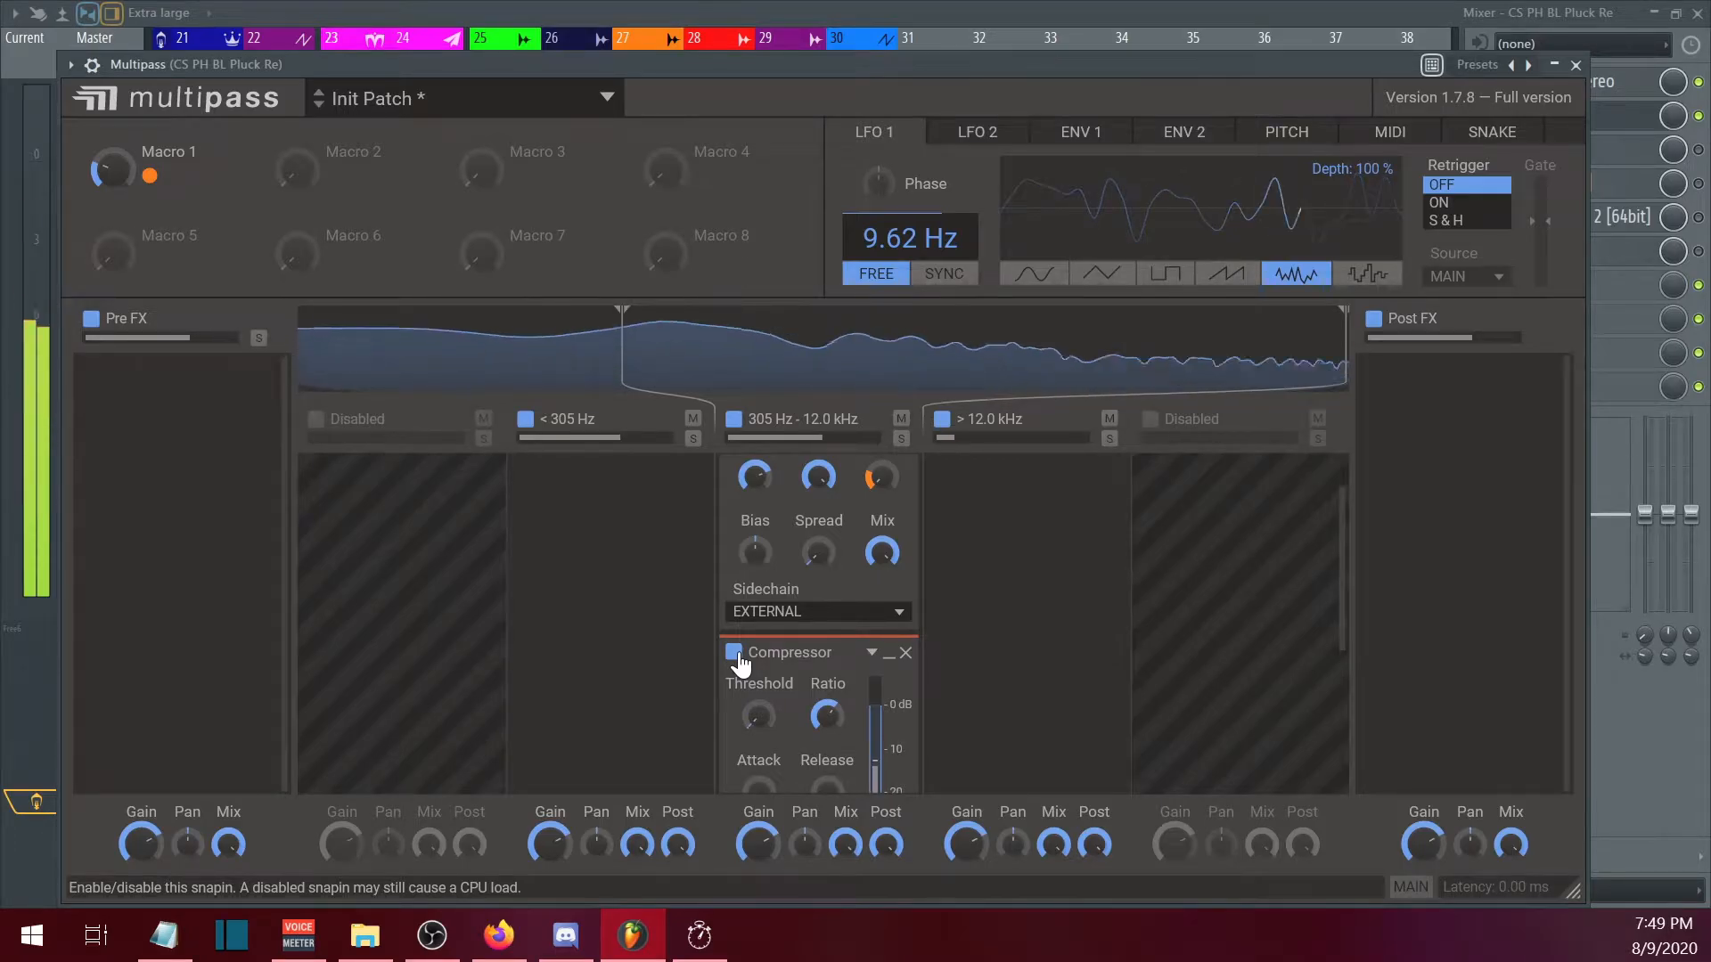
scroll(970, 665, "down", 2)
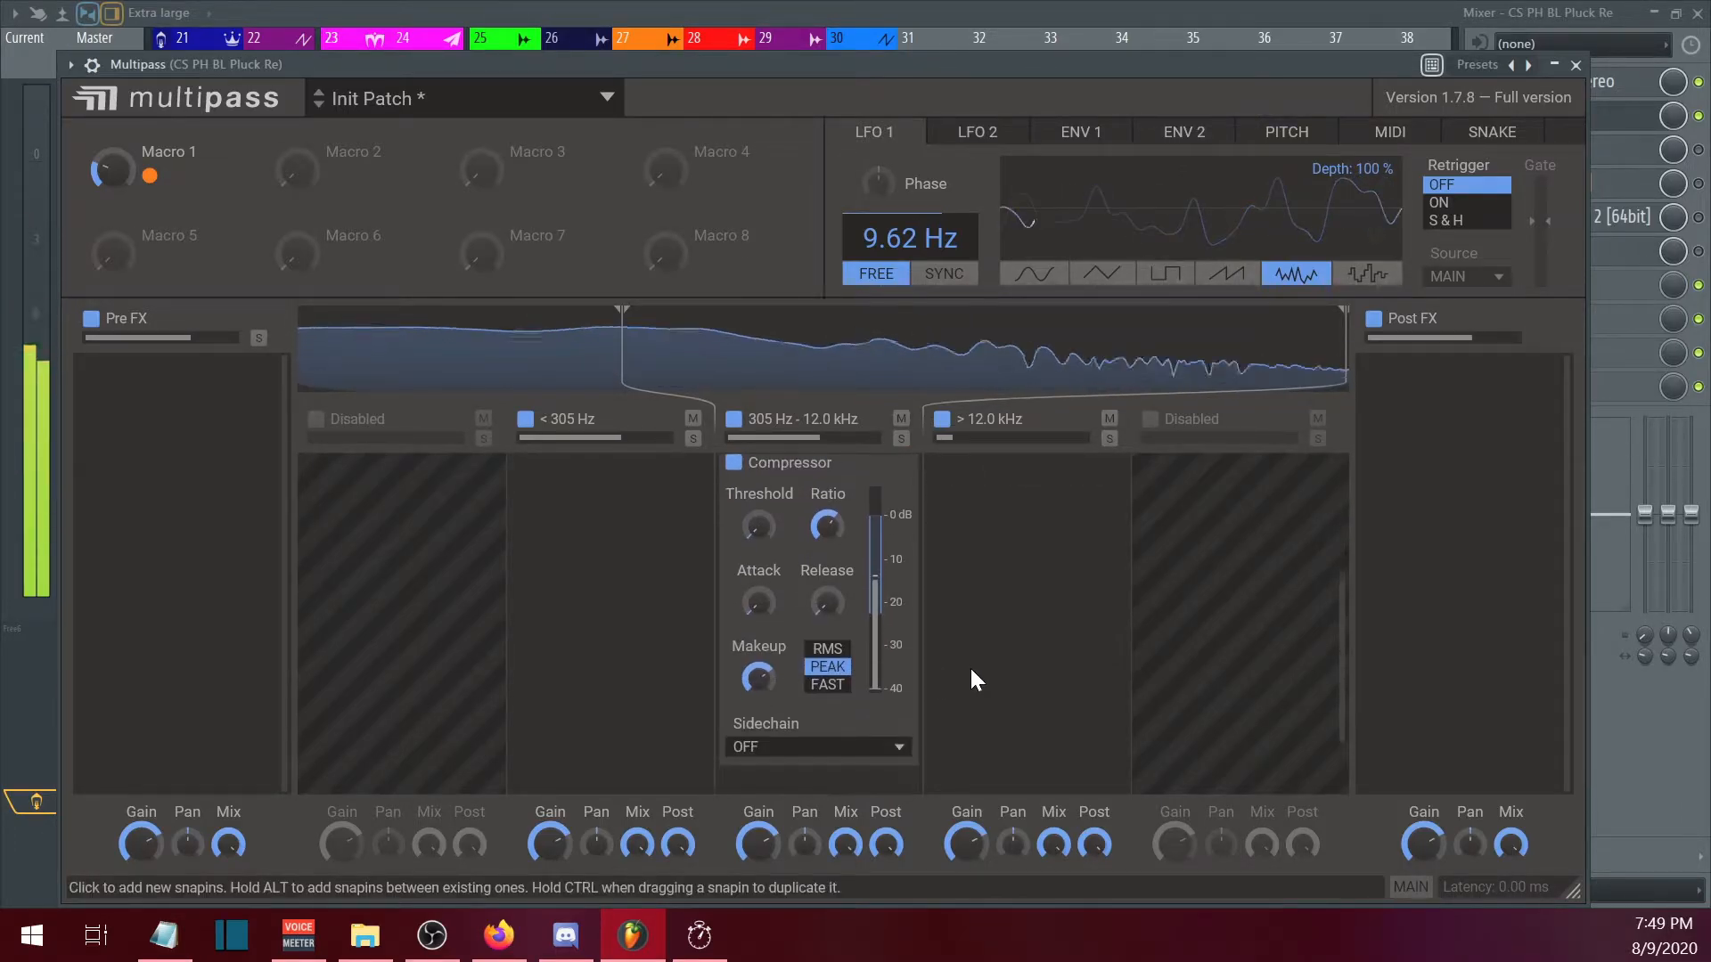
scroll(970, 680, "up", 1)
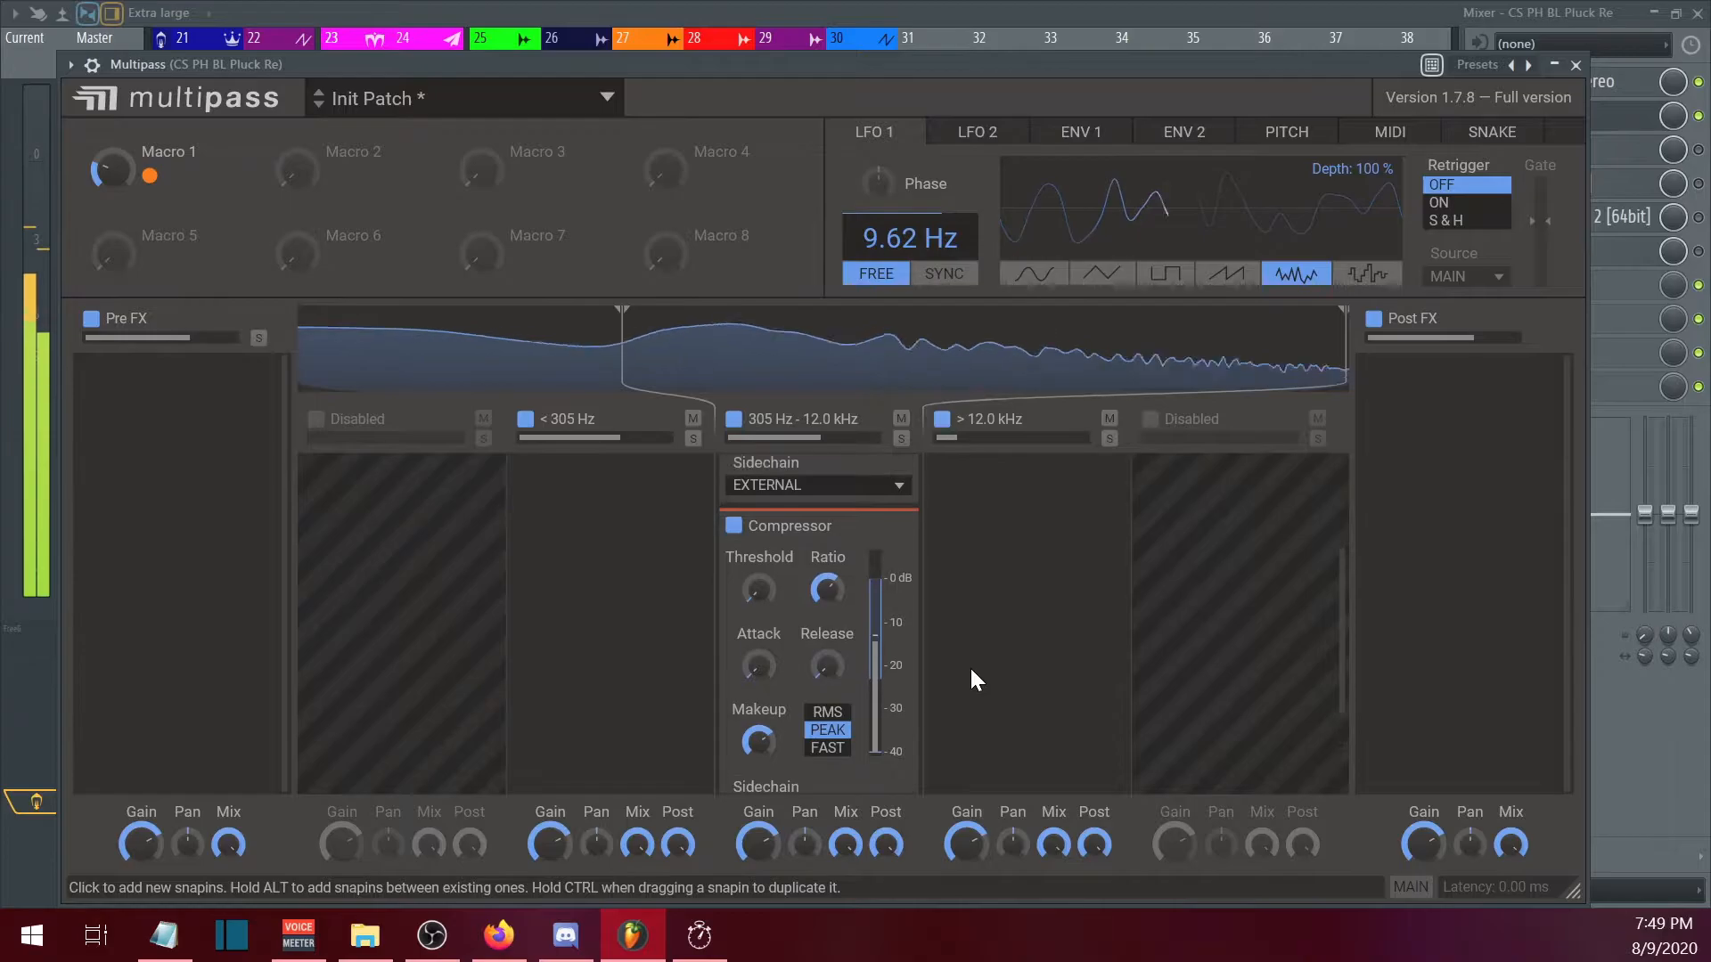
left_click(735, 527)
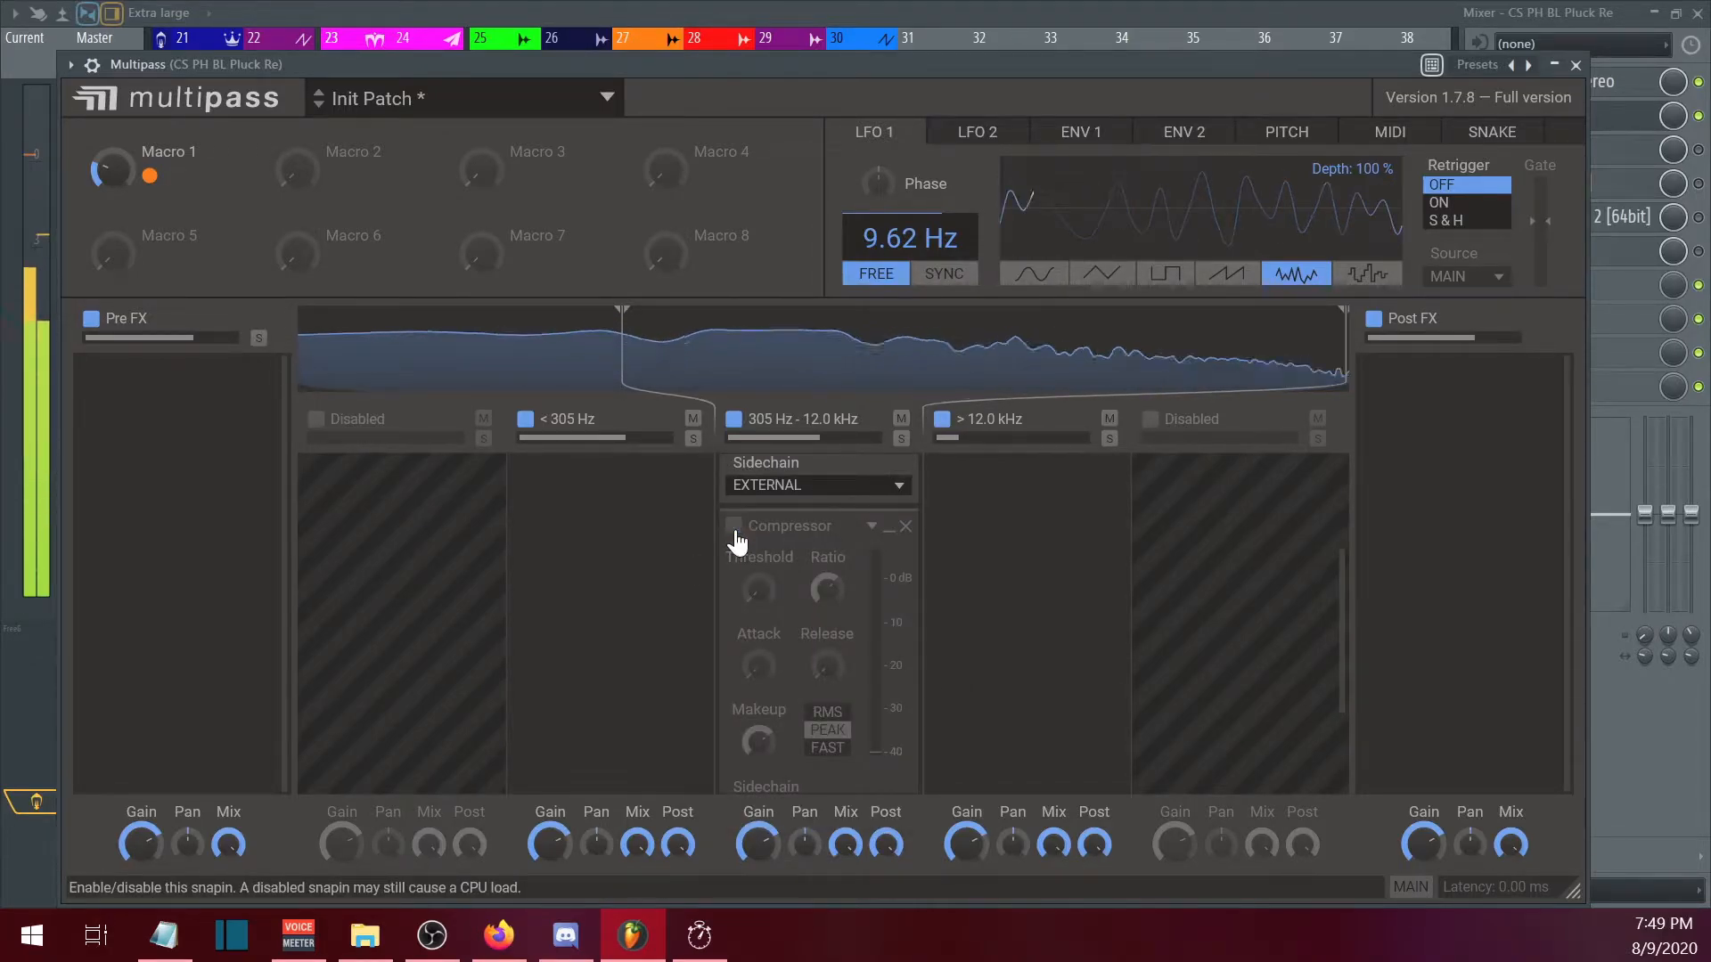
left_click(735, 532)
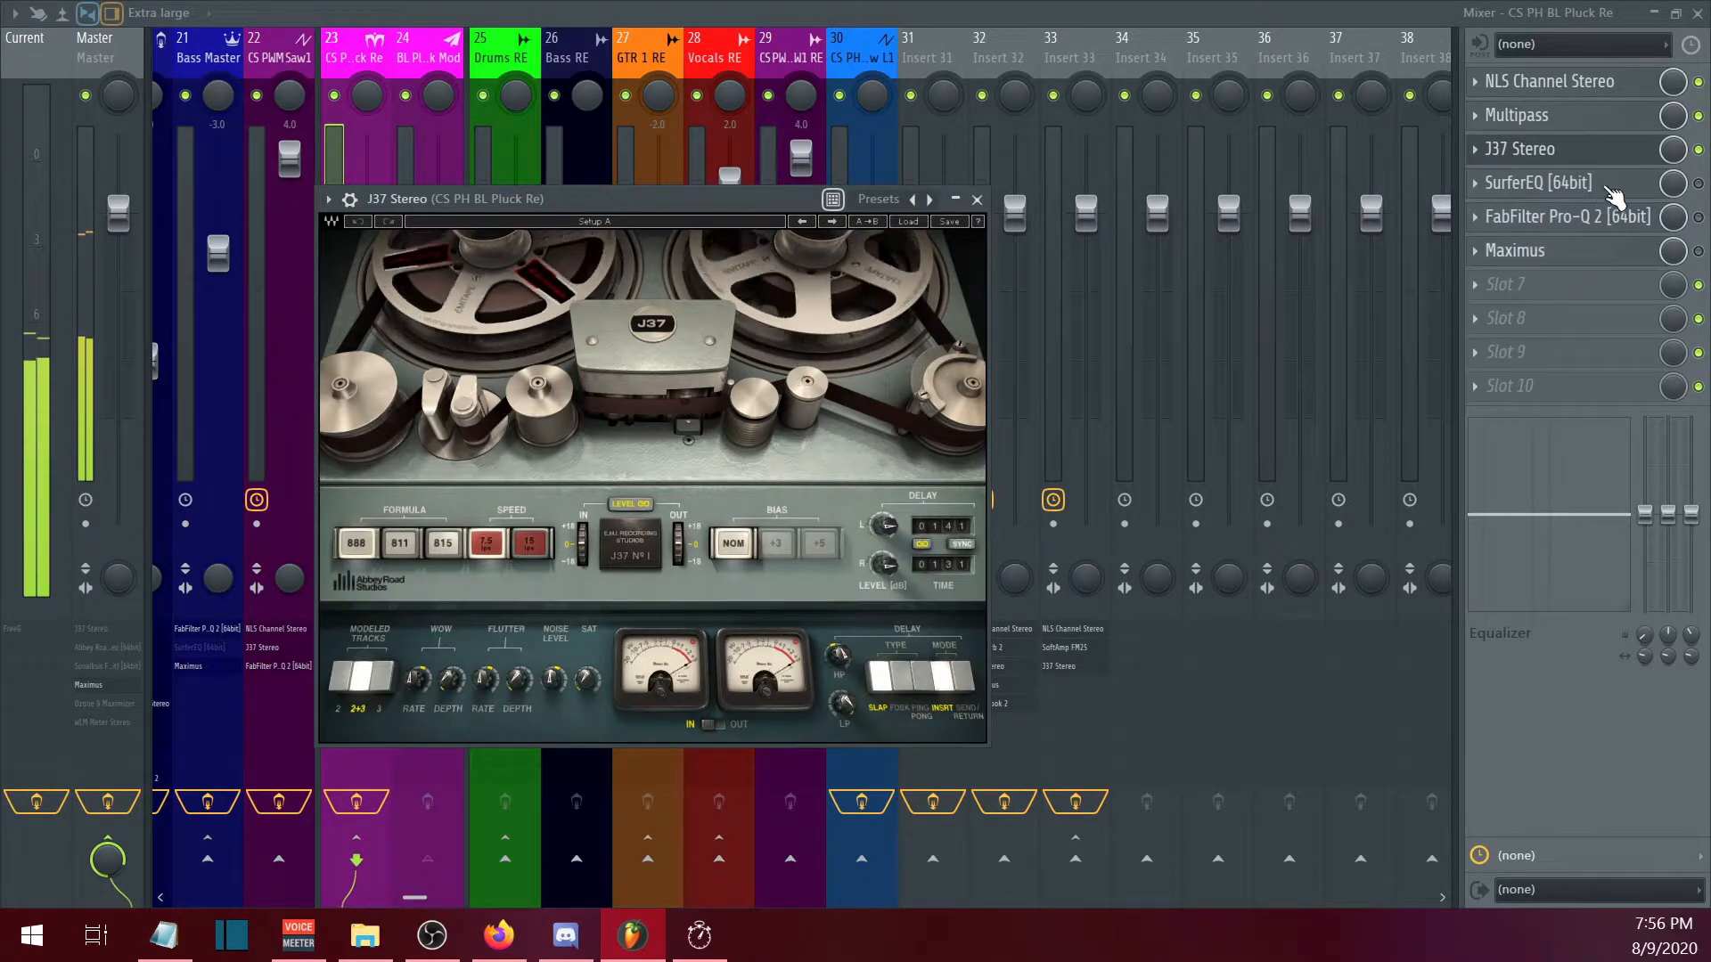
Step: Compare the pluck track with J37 Stereo bypassed and active, leaving the effect on
left_click(1698, 153)
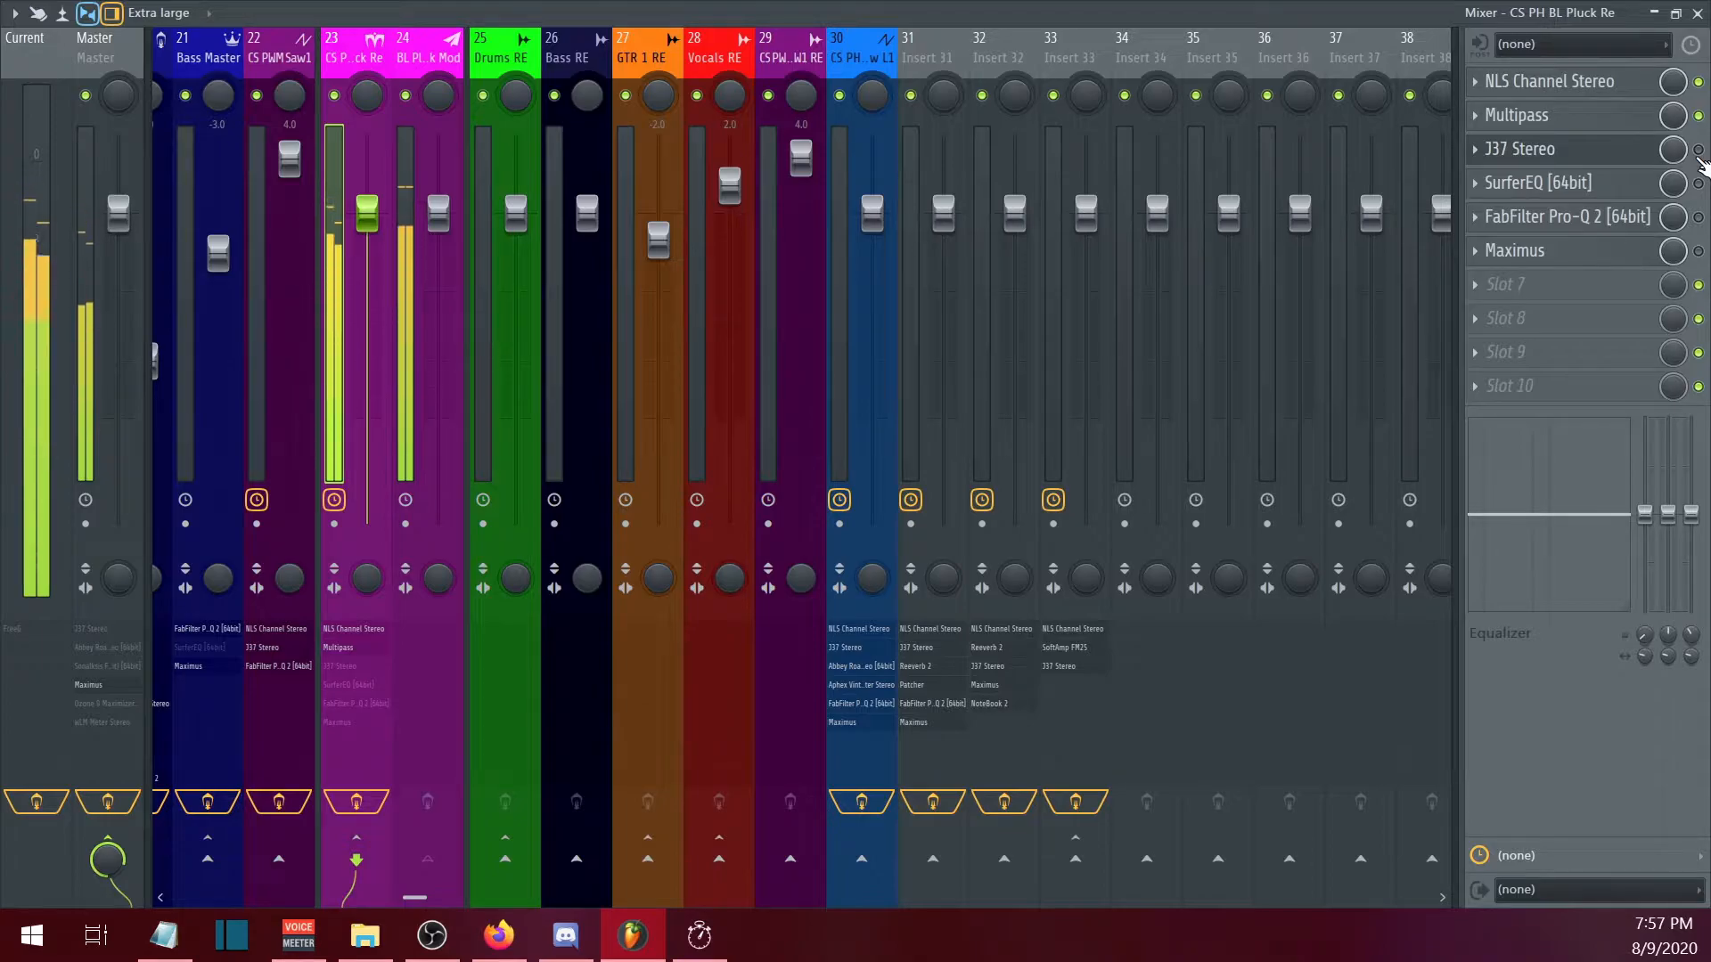
left_click(1699, 154)
left_click(1615, 151)
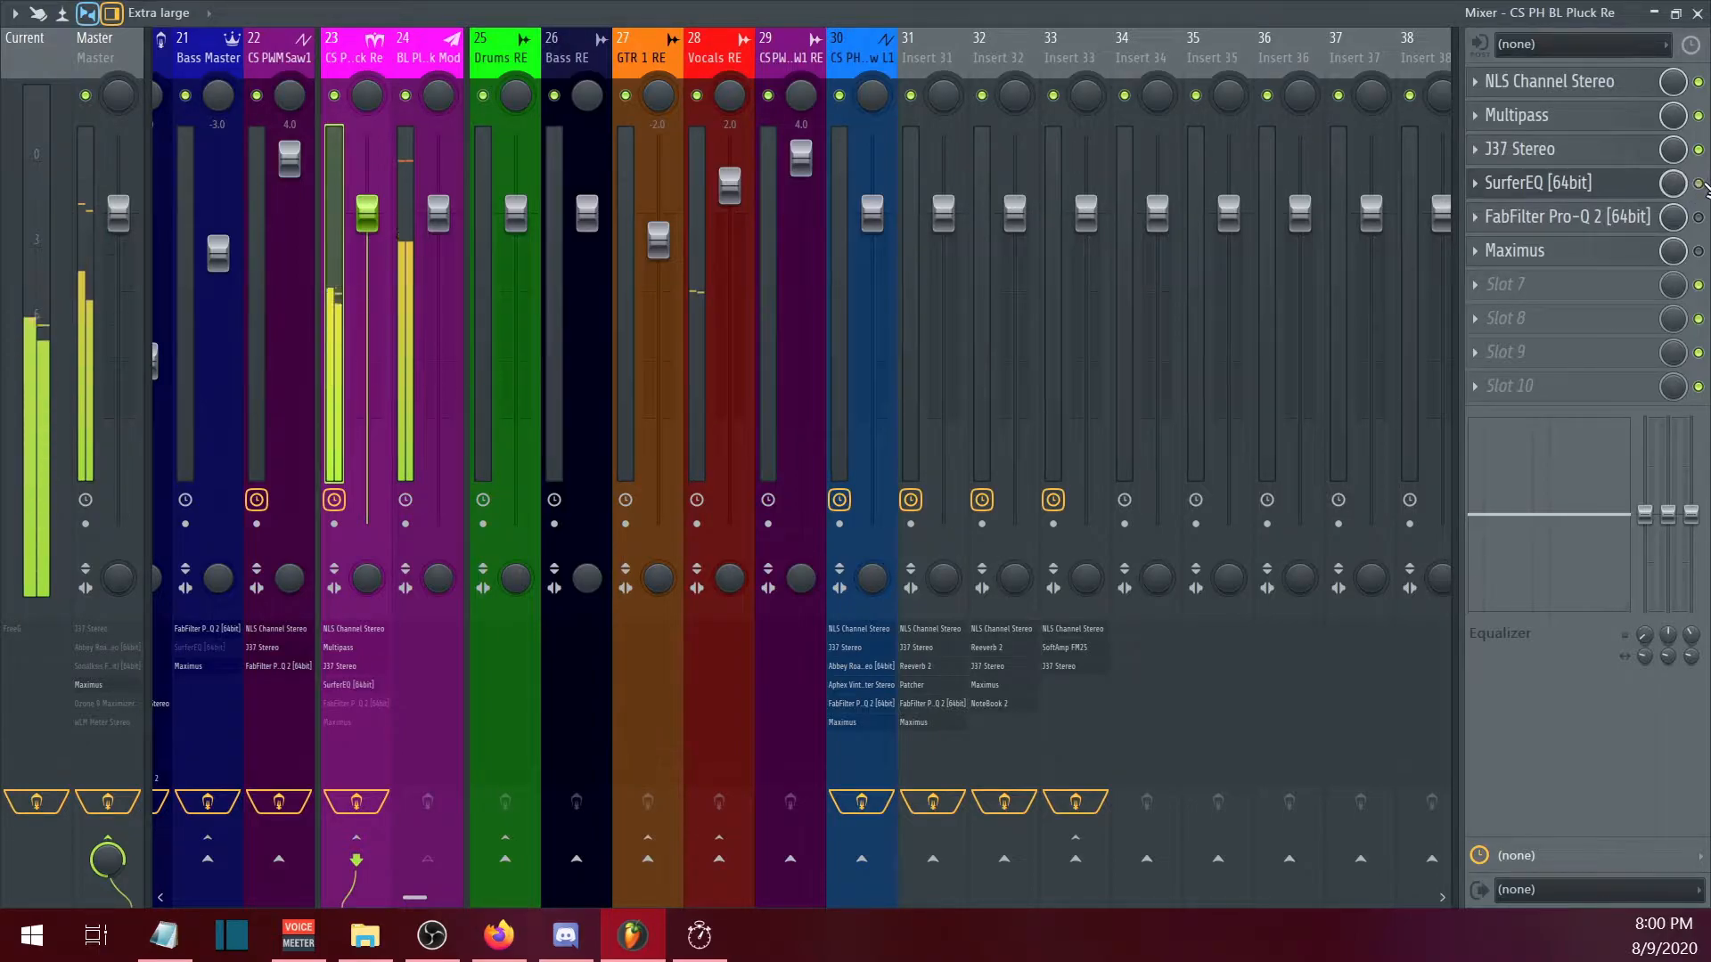
Step: Review SurferEQ's settings on the pluck track and compare the sound with the effect bypassed and active
left_click(1639, 186)
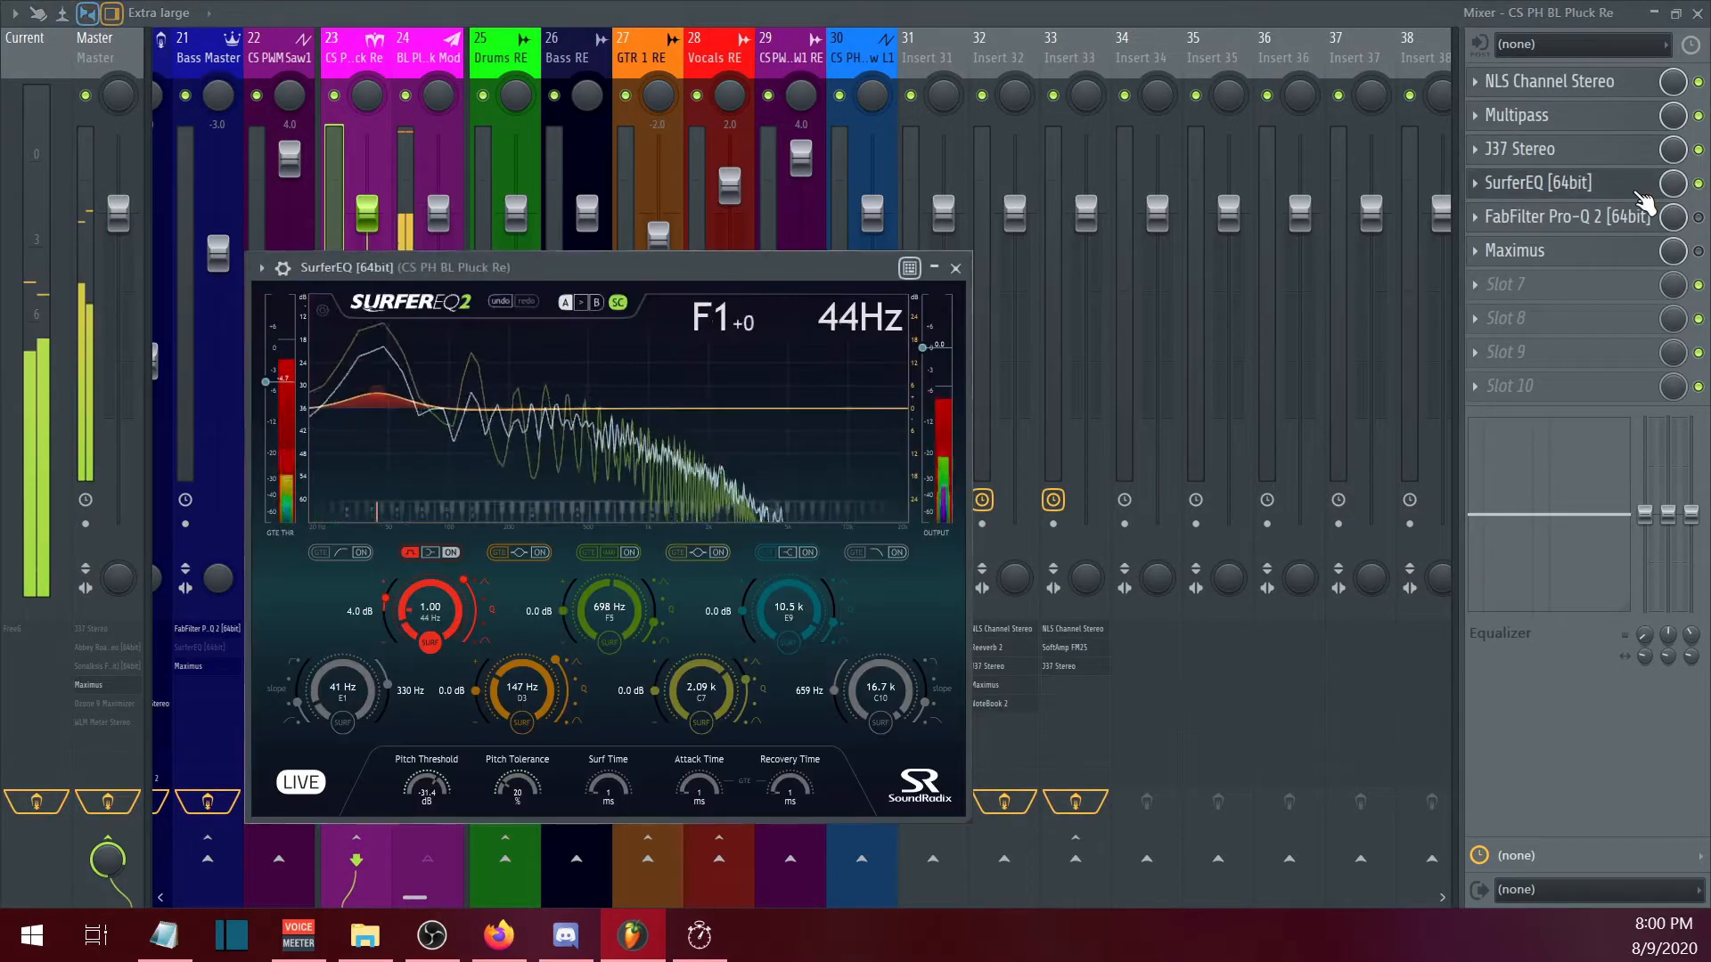
left_click(1698, 183)
left_click(1699, 183)
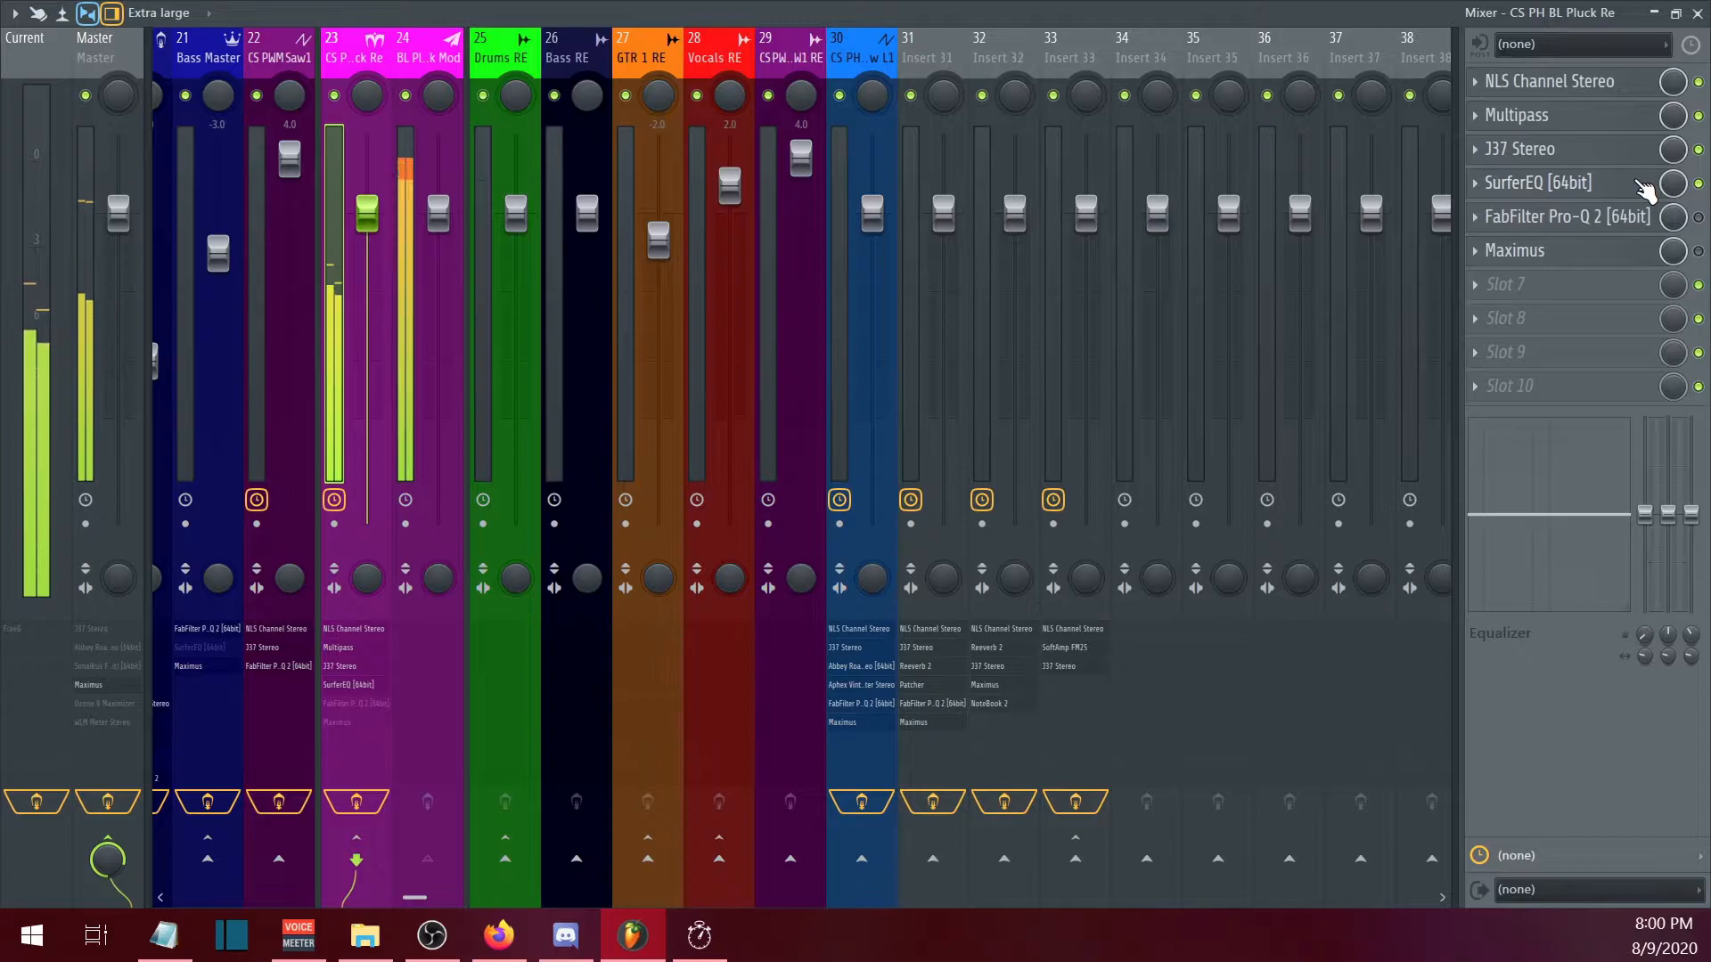
left_click(1642, 185)
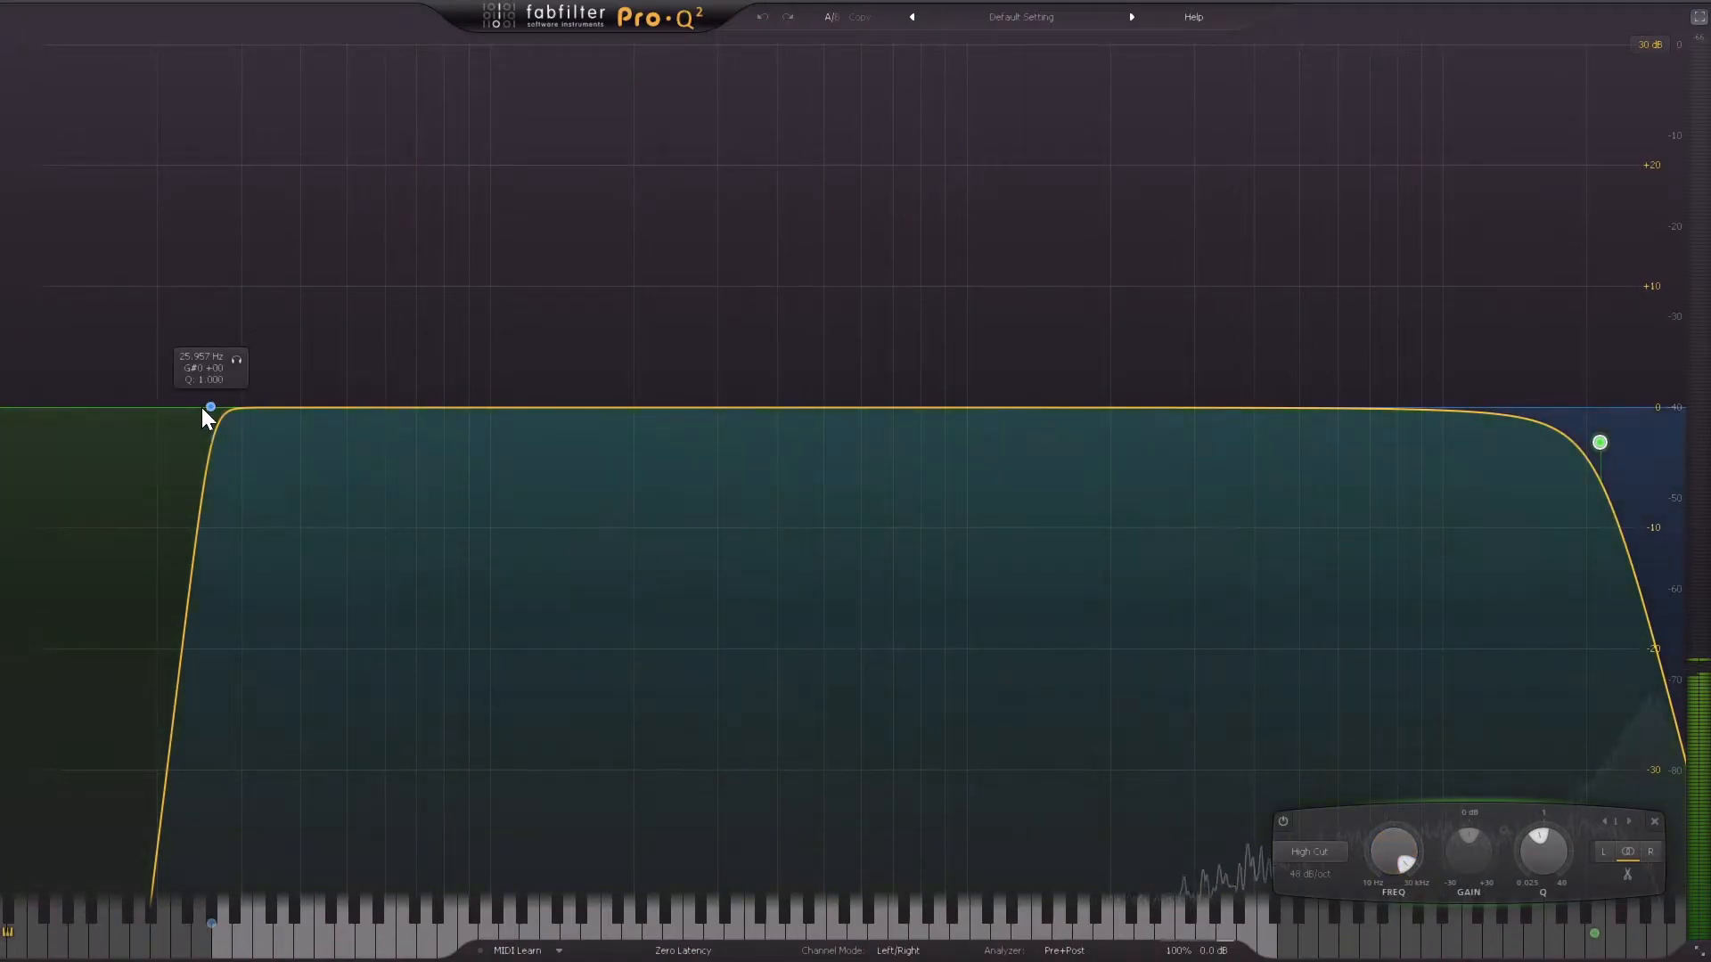
Step: Inspect the low cut band in FabFilter Pro-Q 2 and compare the pluck with the equalizer bypassed and active
left_click(207, 407)
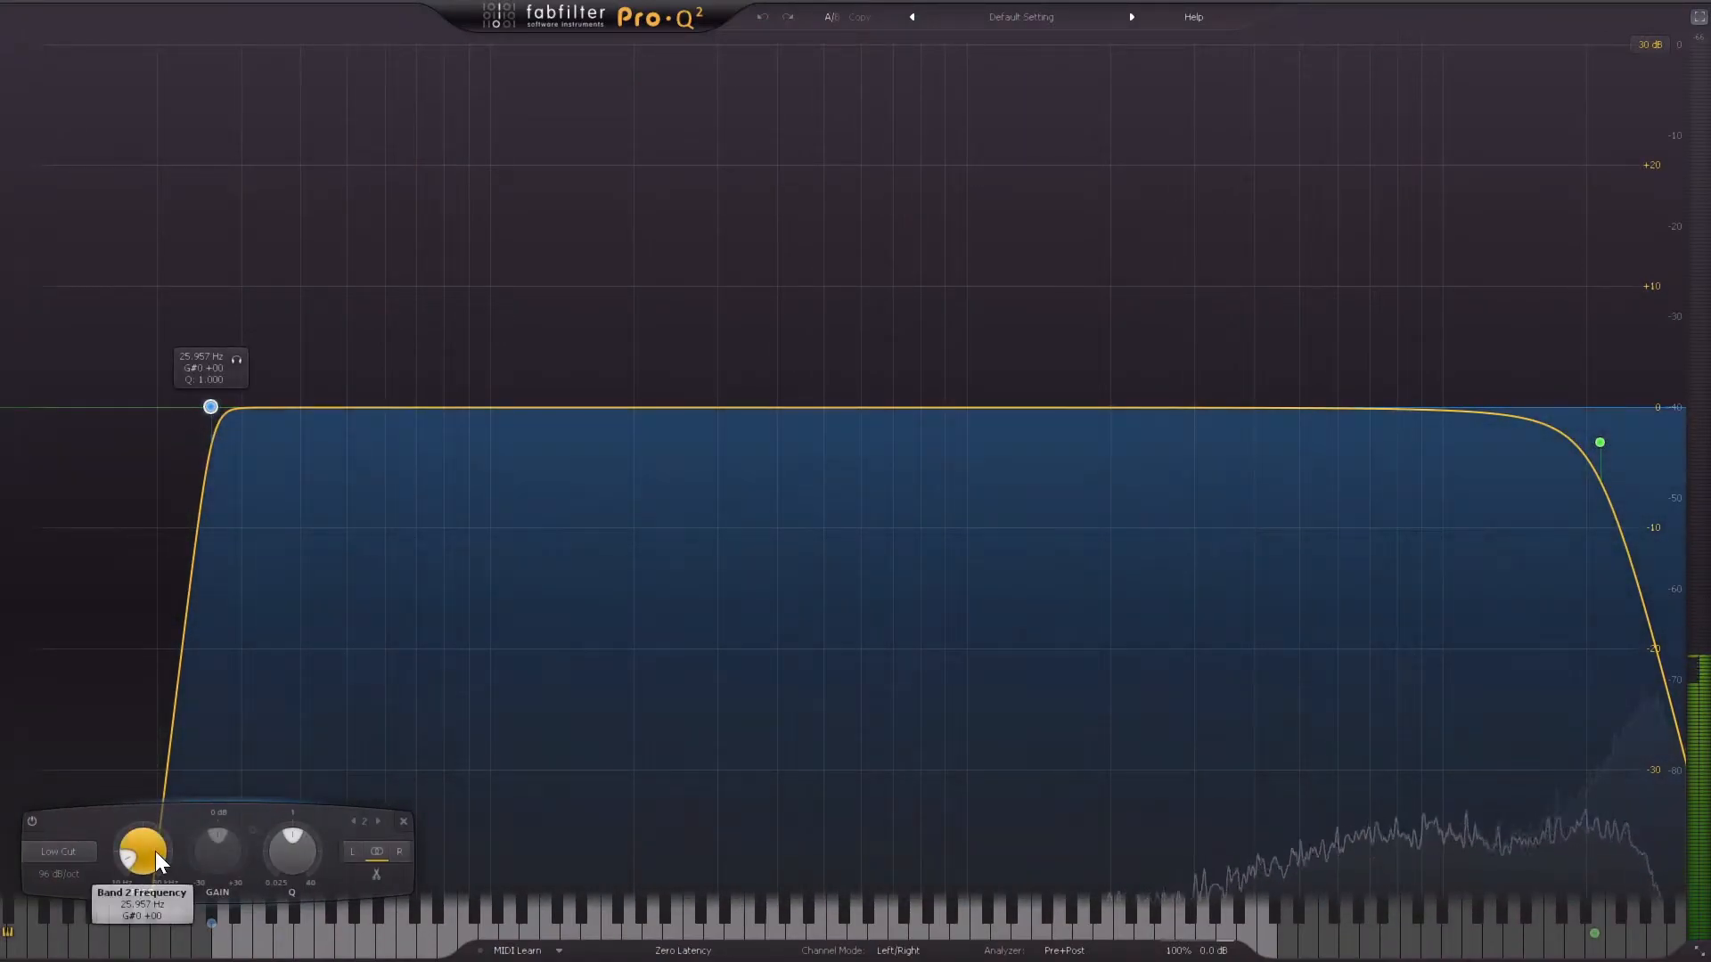
mouse_move(155, 852)
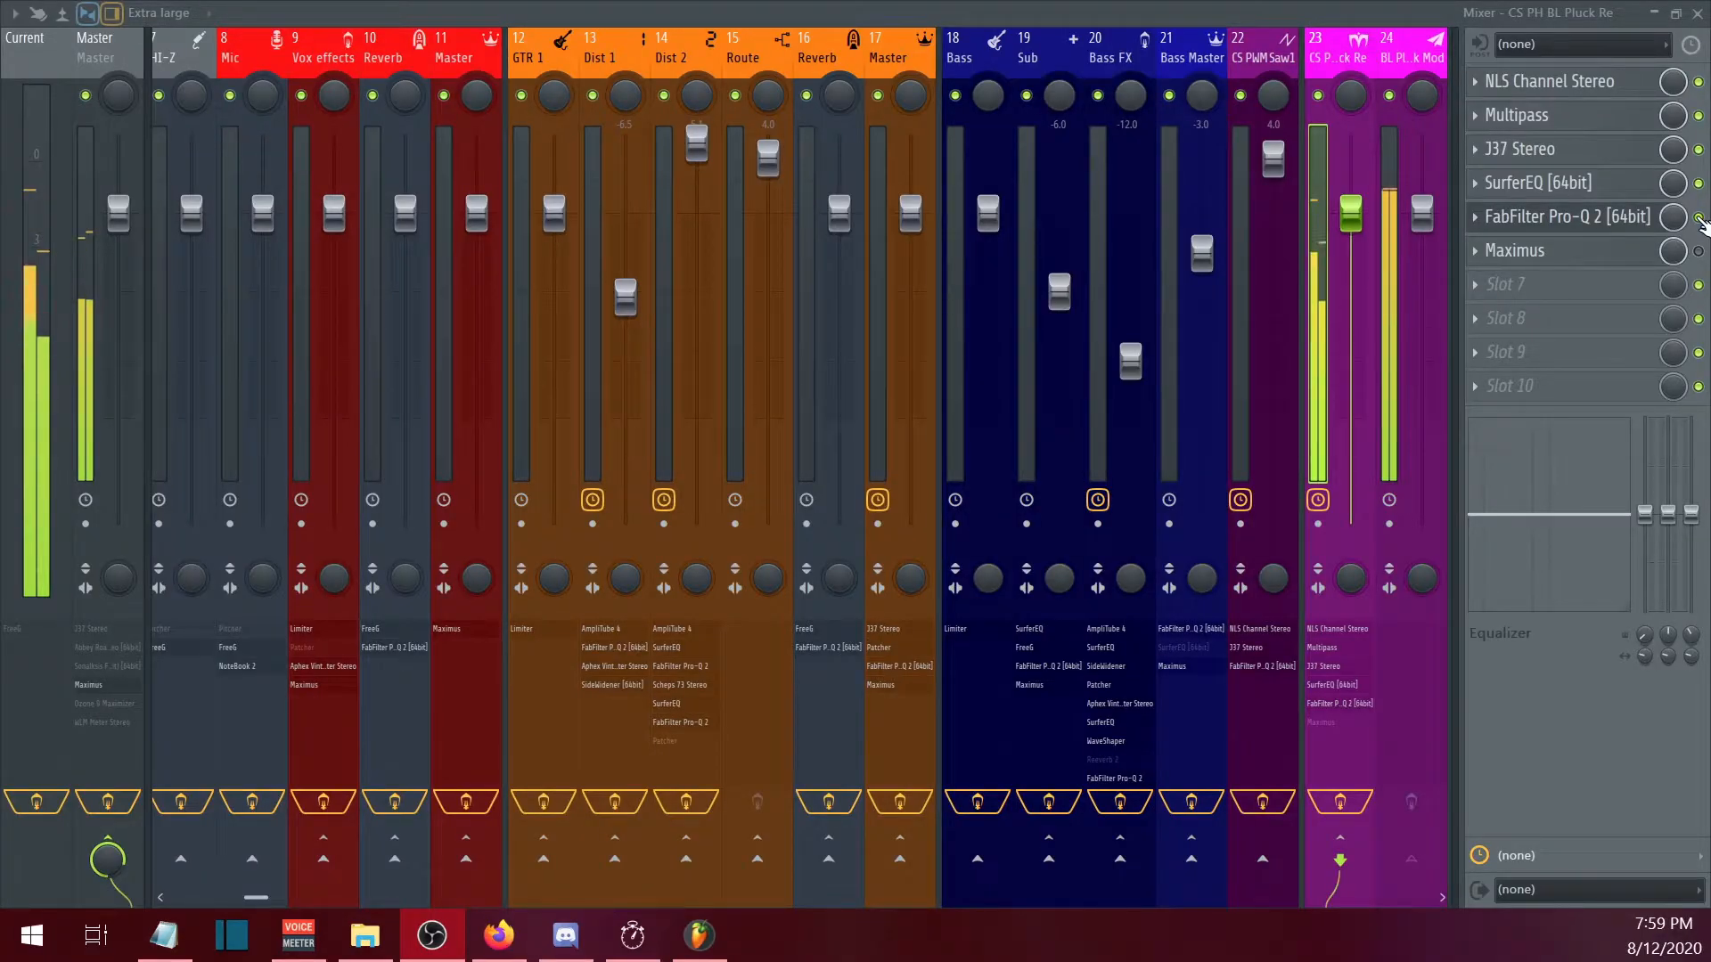
left_click(1698, 219)
left_click(1698, 218)
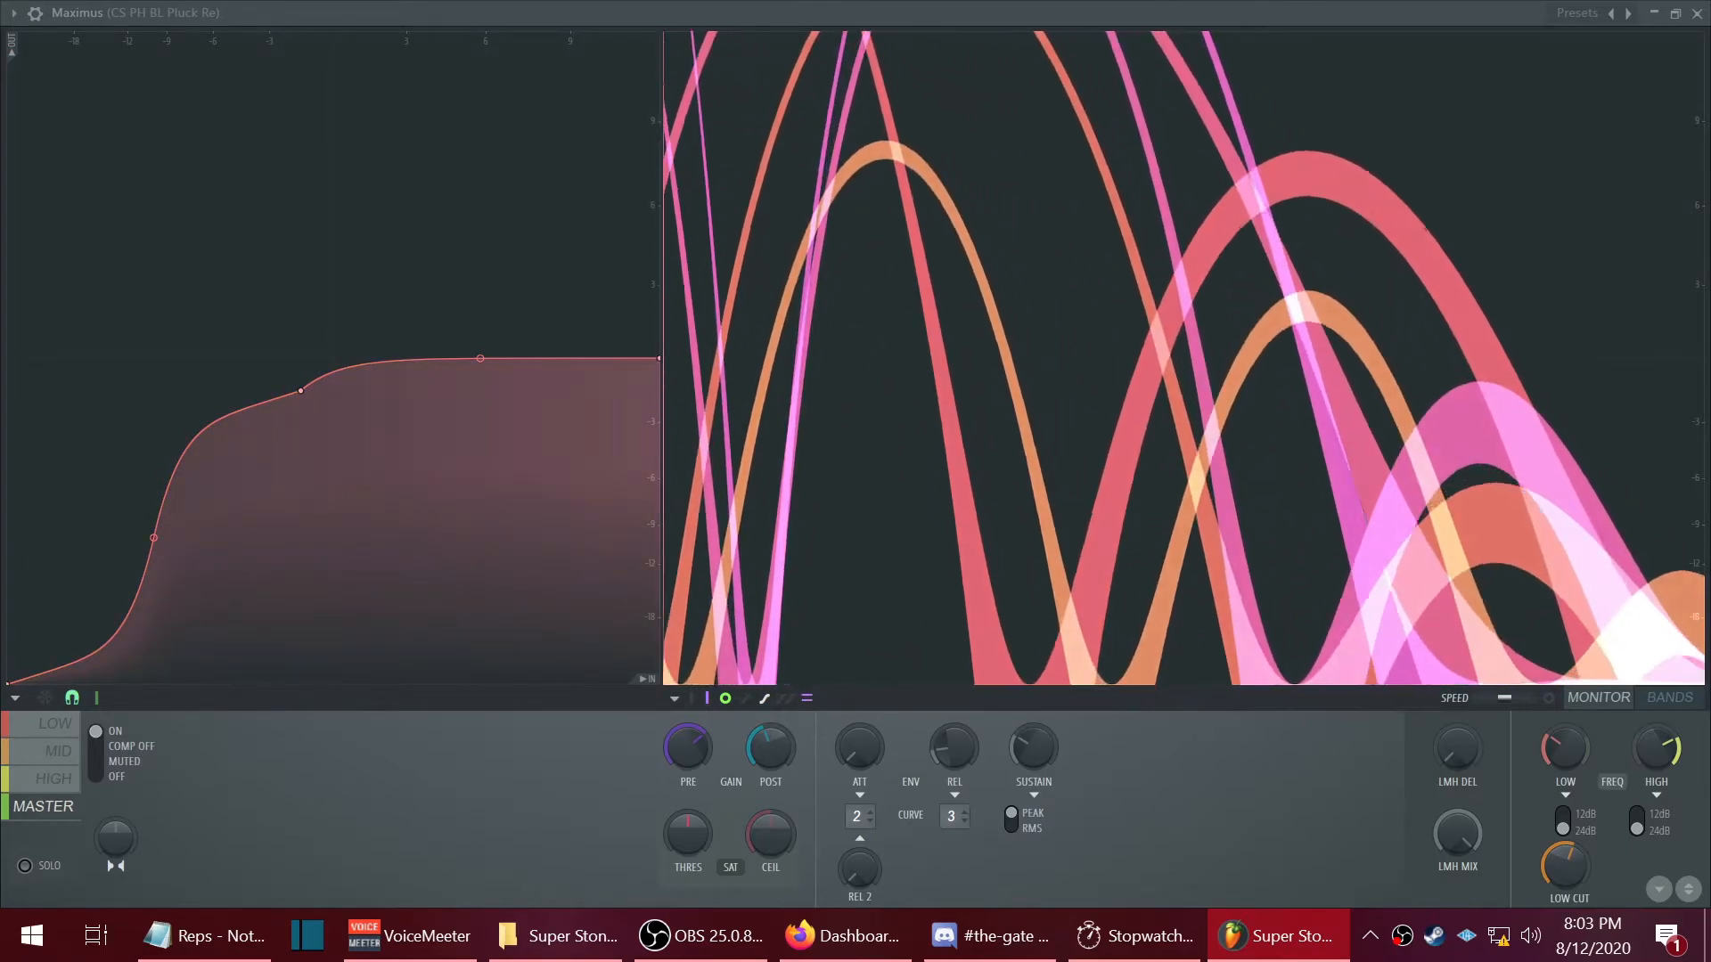
Step: Play the song and review Maximus's mid, high and master curves, its frequency bands display and its monitor display
key("space")
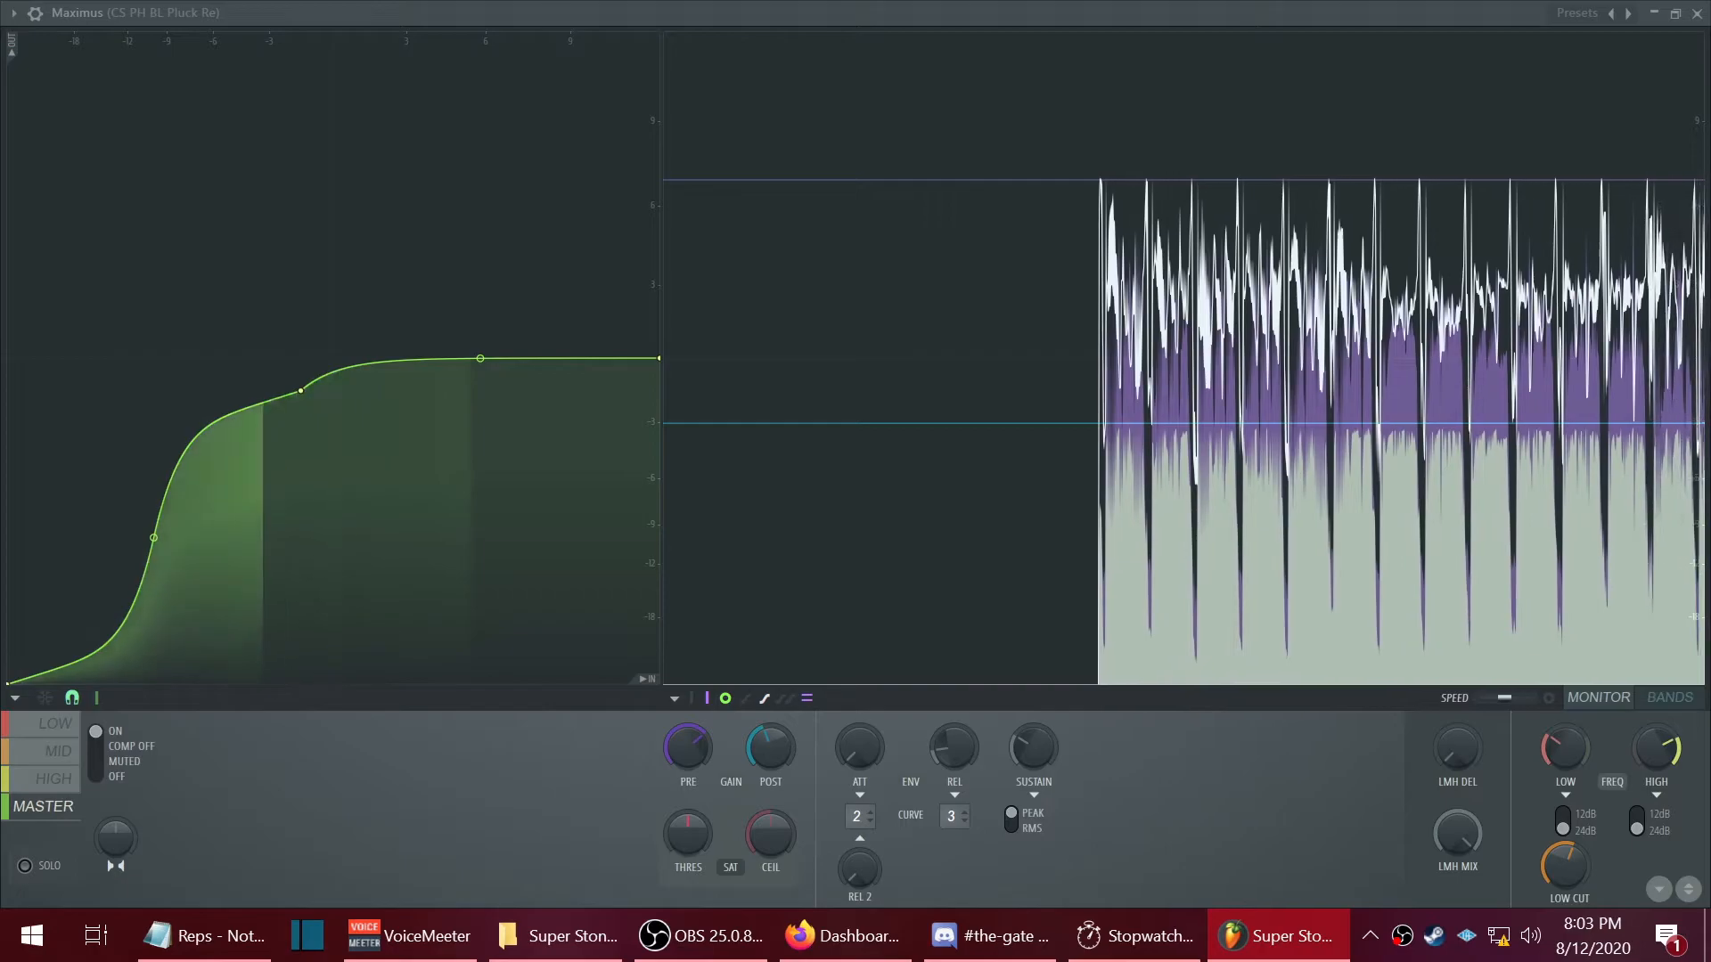
left_click(58, 755)
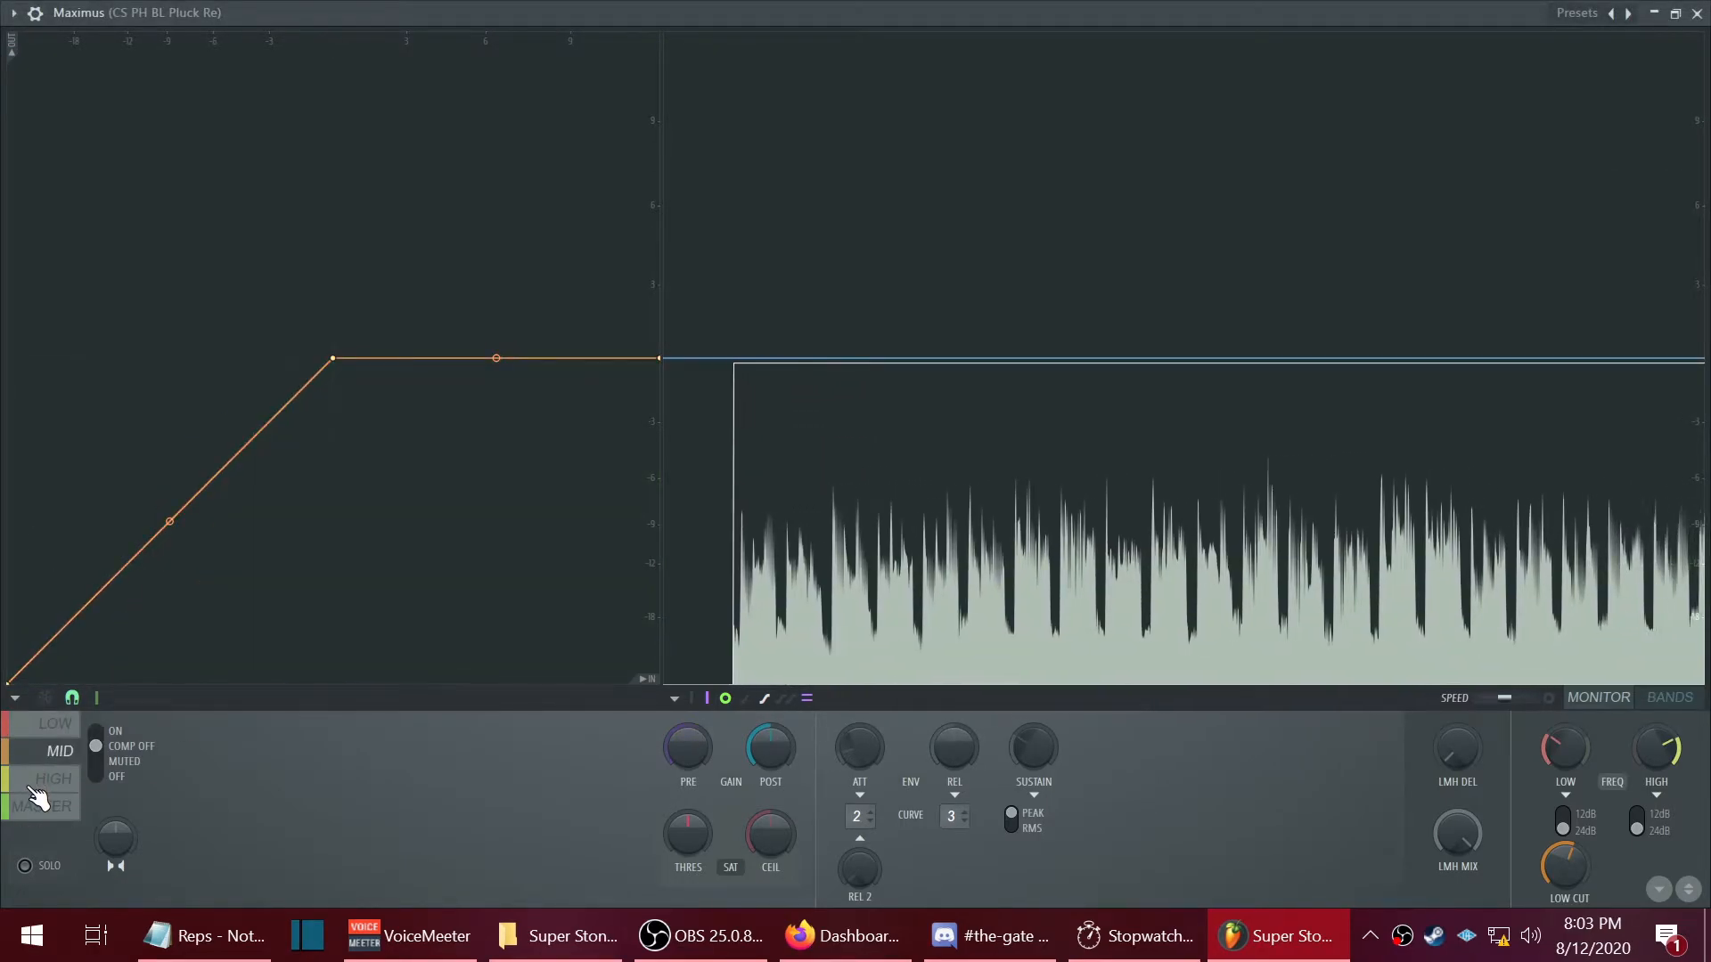
left_click(36, 786)
left_click(49, 809)
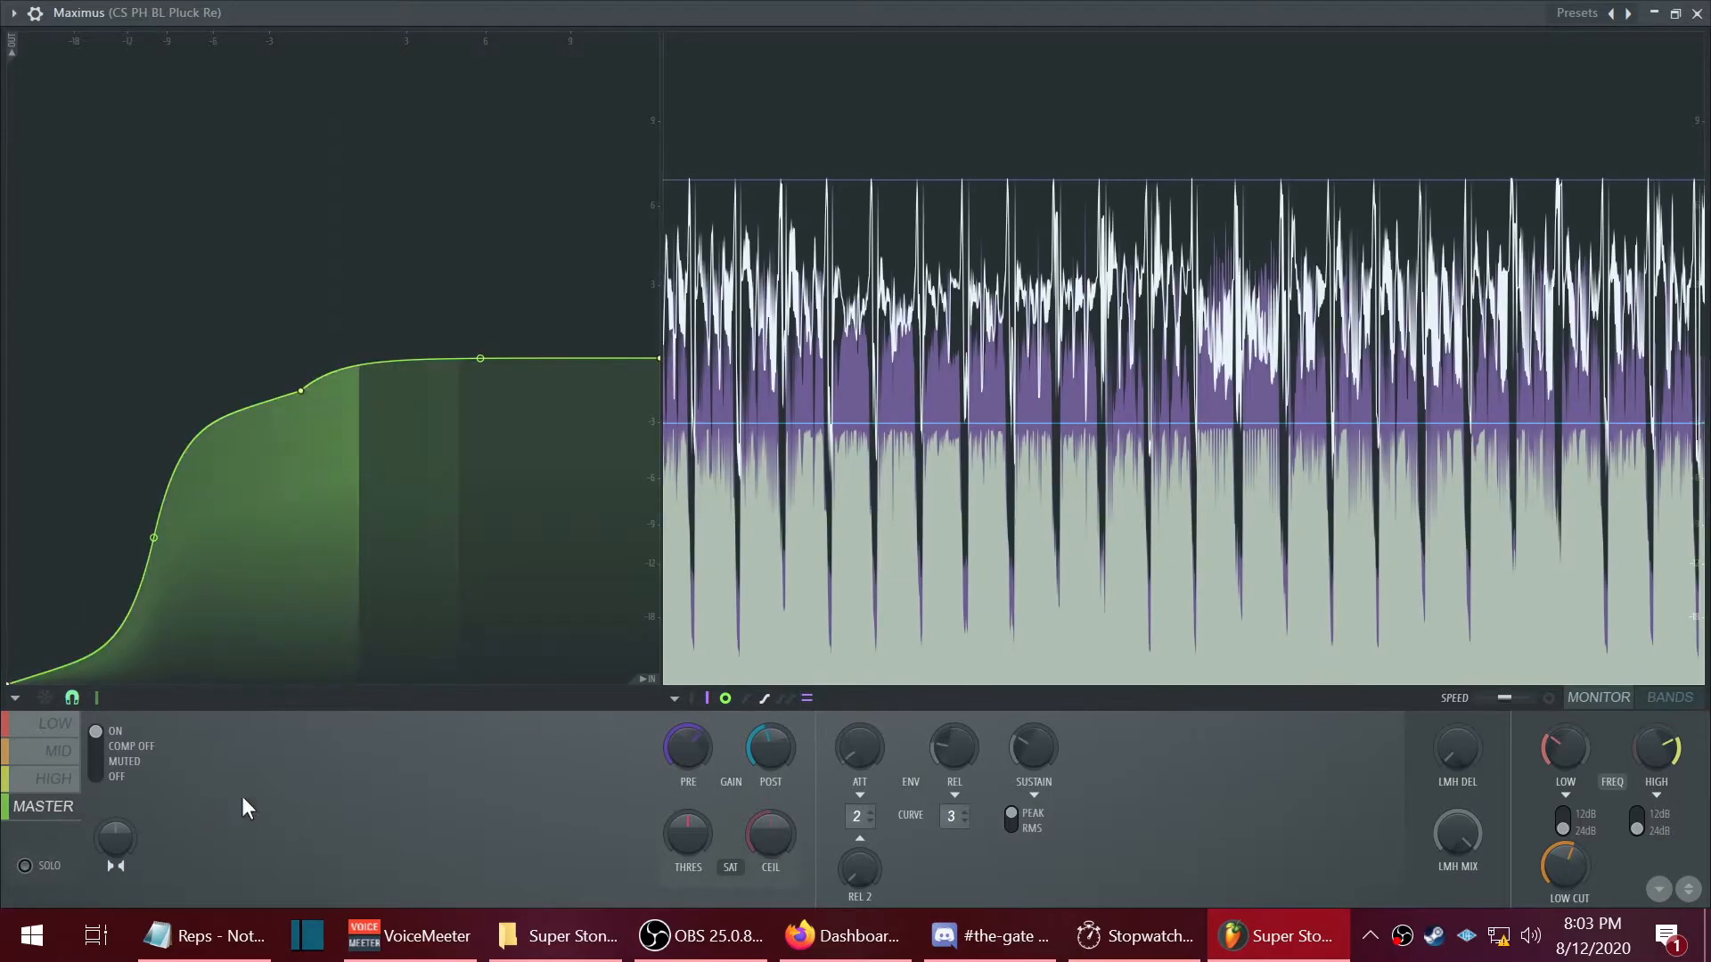
left_click(1678, 702)
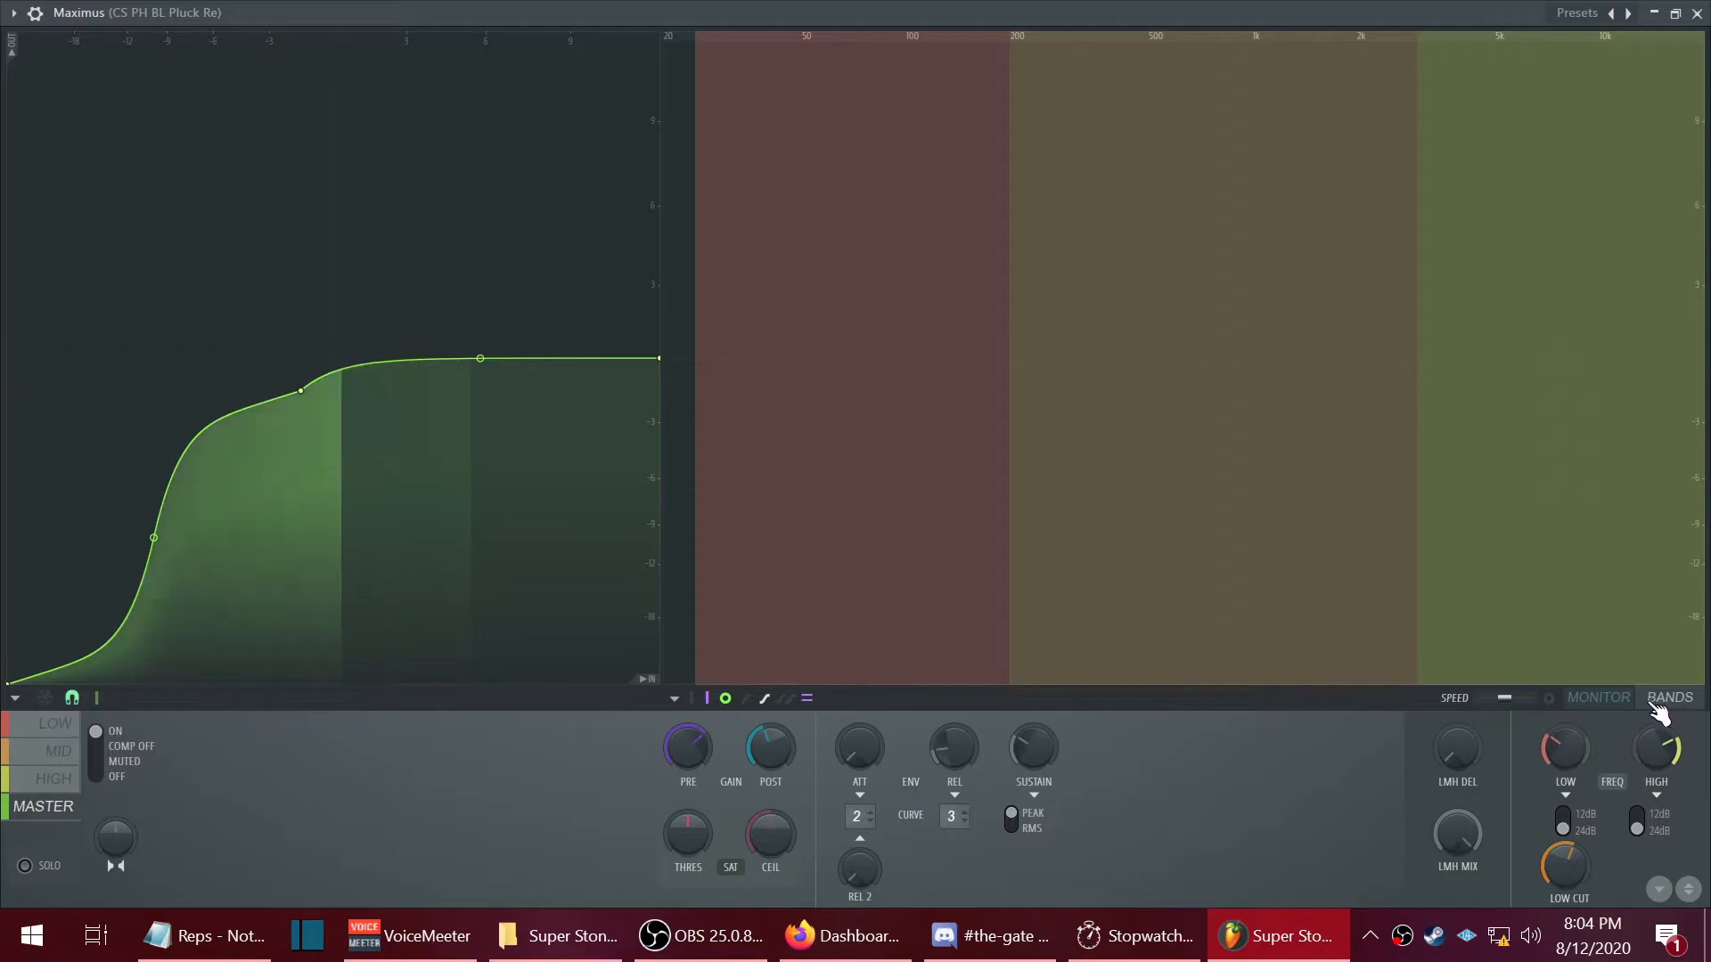
left_click(1597, 701)
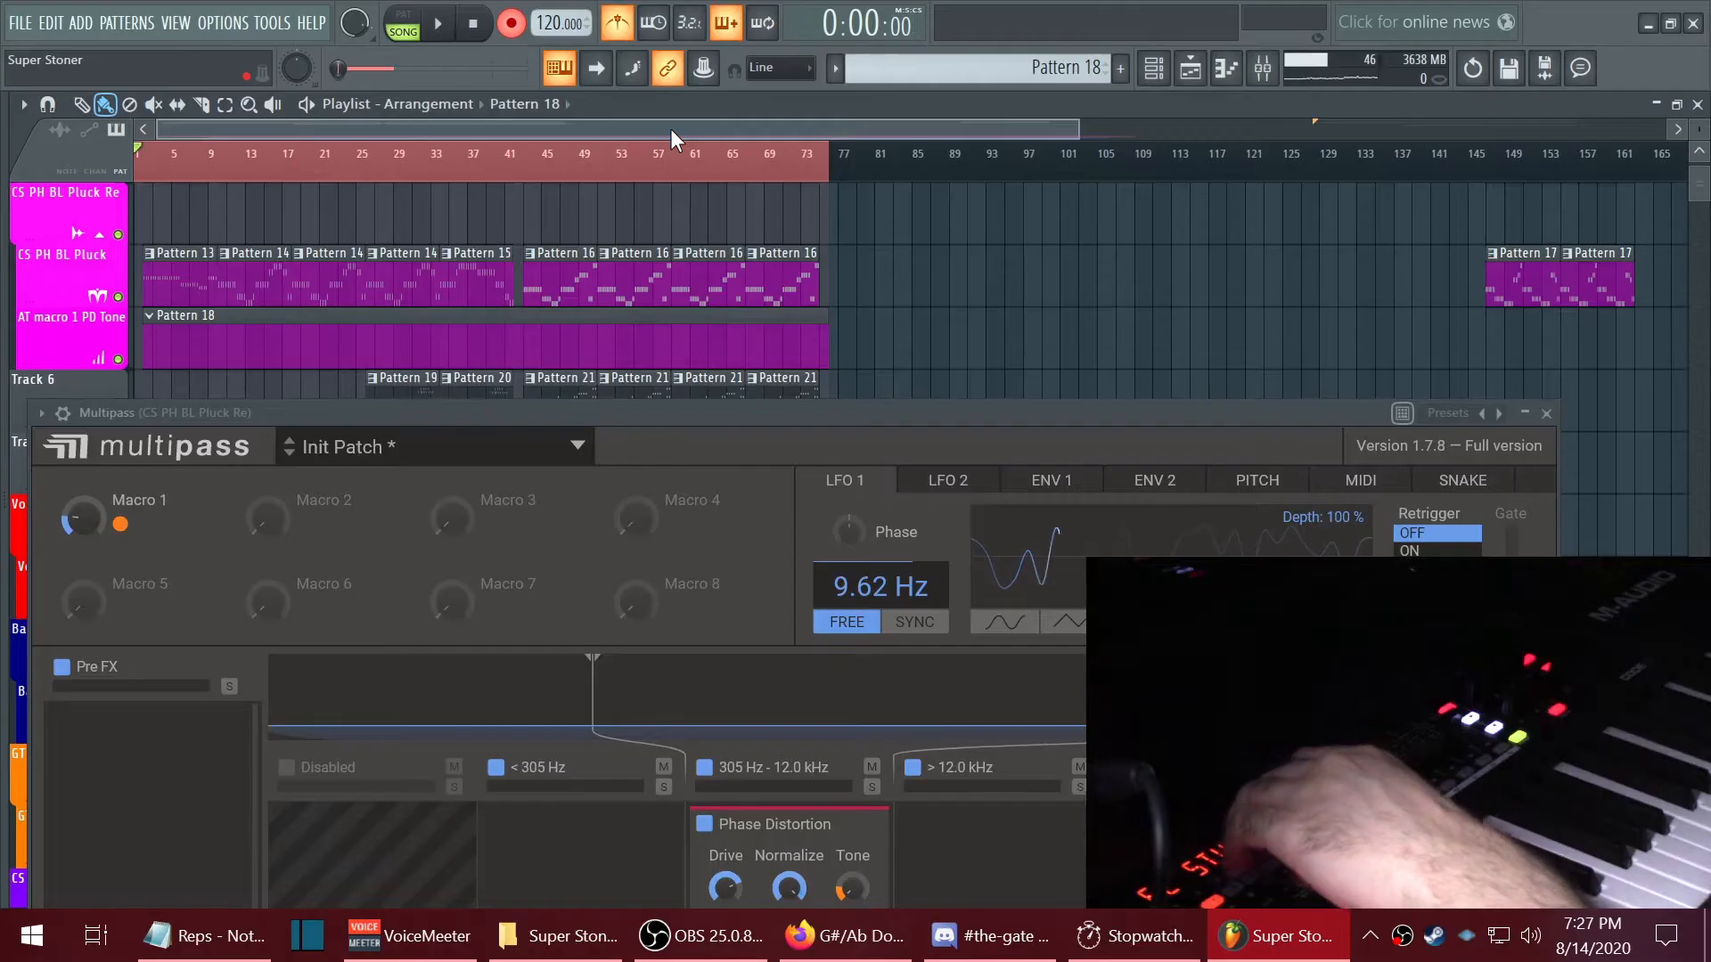
Step: Start recording the Multipass Macro 1 automation into Pattern 18 from the beginning of the song
key("space")
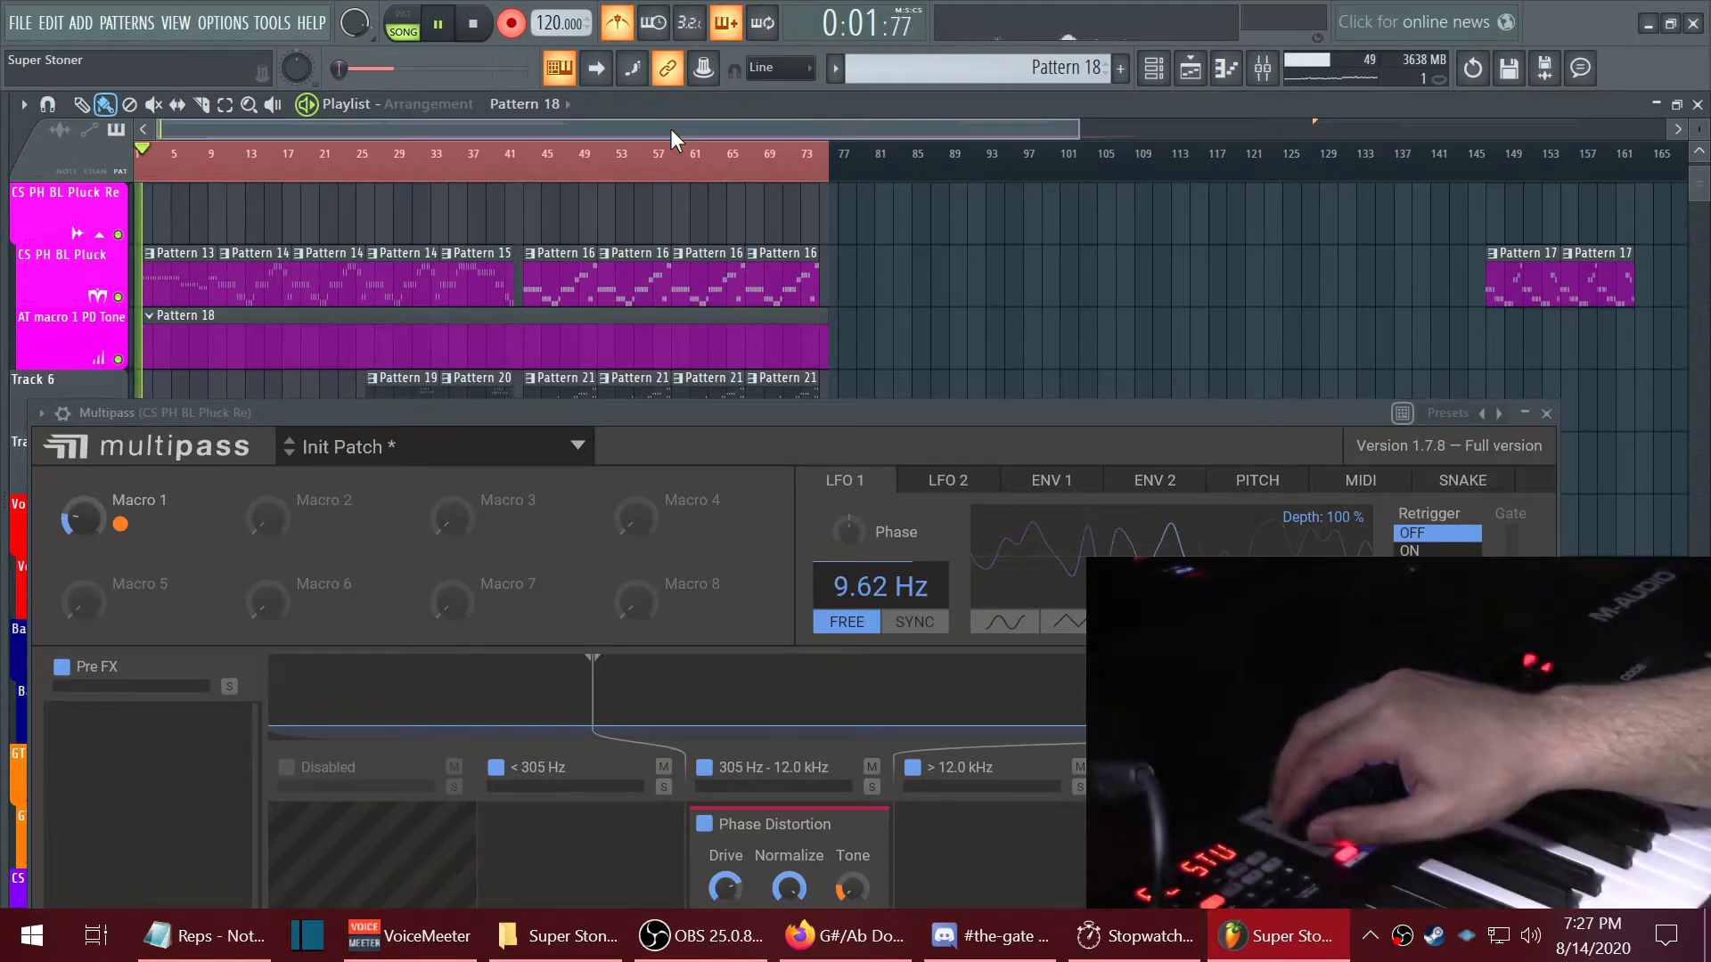